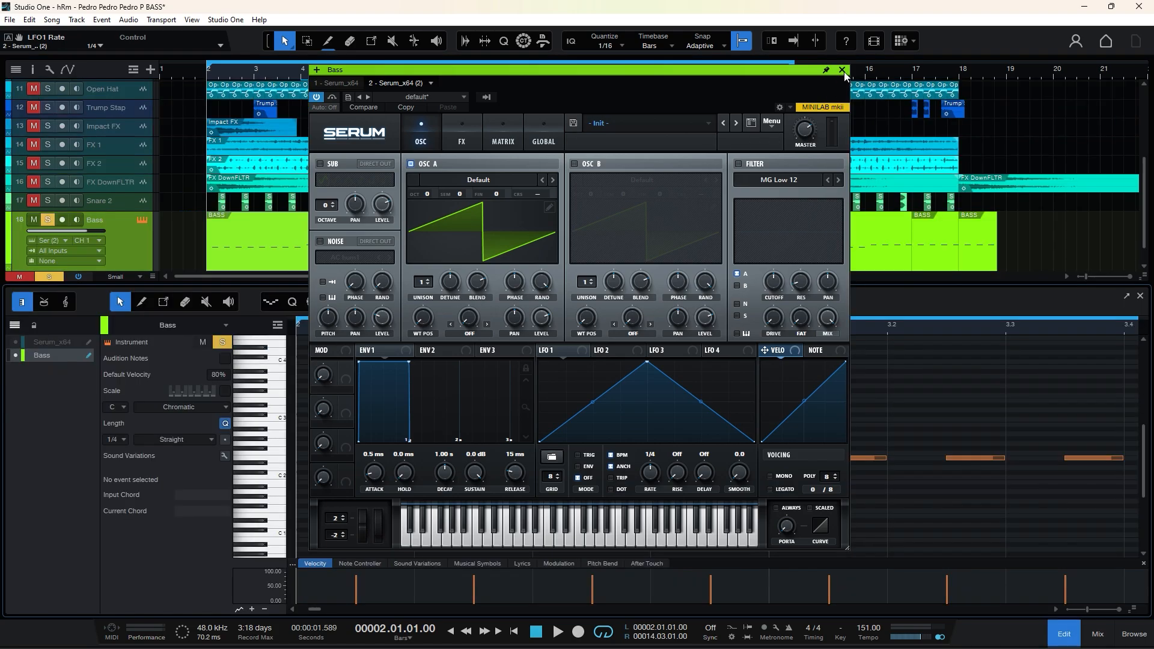
Load the Acid wavetable from the Analog category into oscillator A of the bass synth.
{"action": "left_click", "coordinate": [843, 71]}
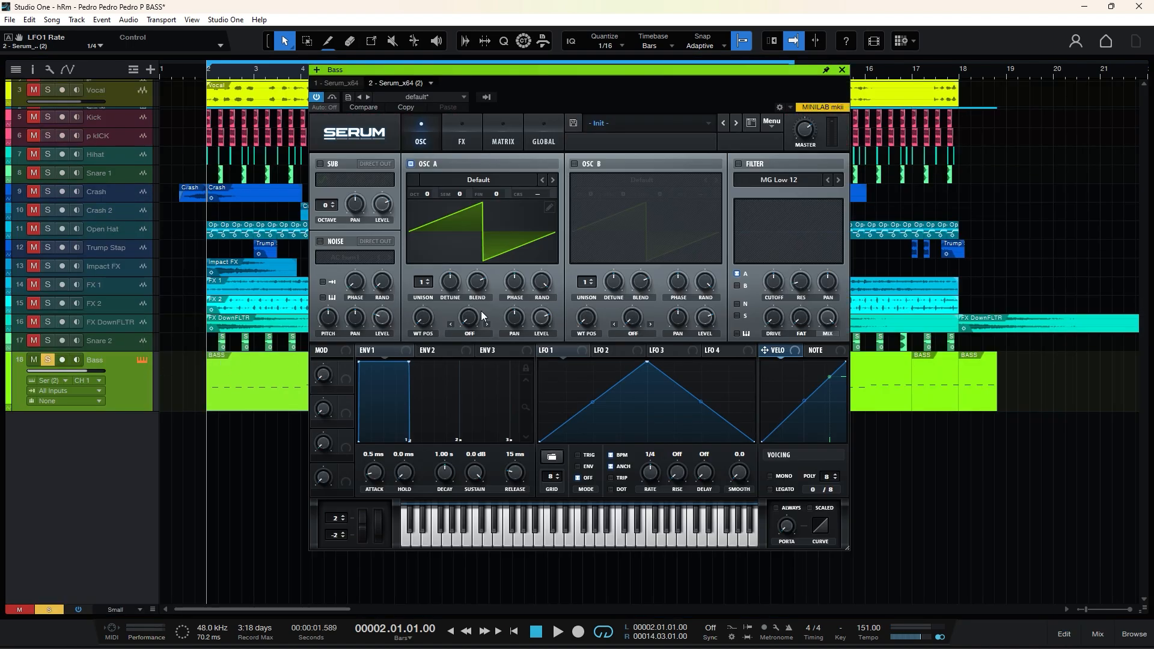
{"action": "left_click", "coordinate": [478, 180]}
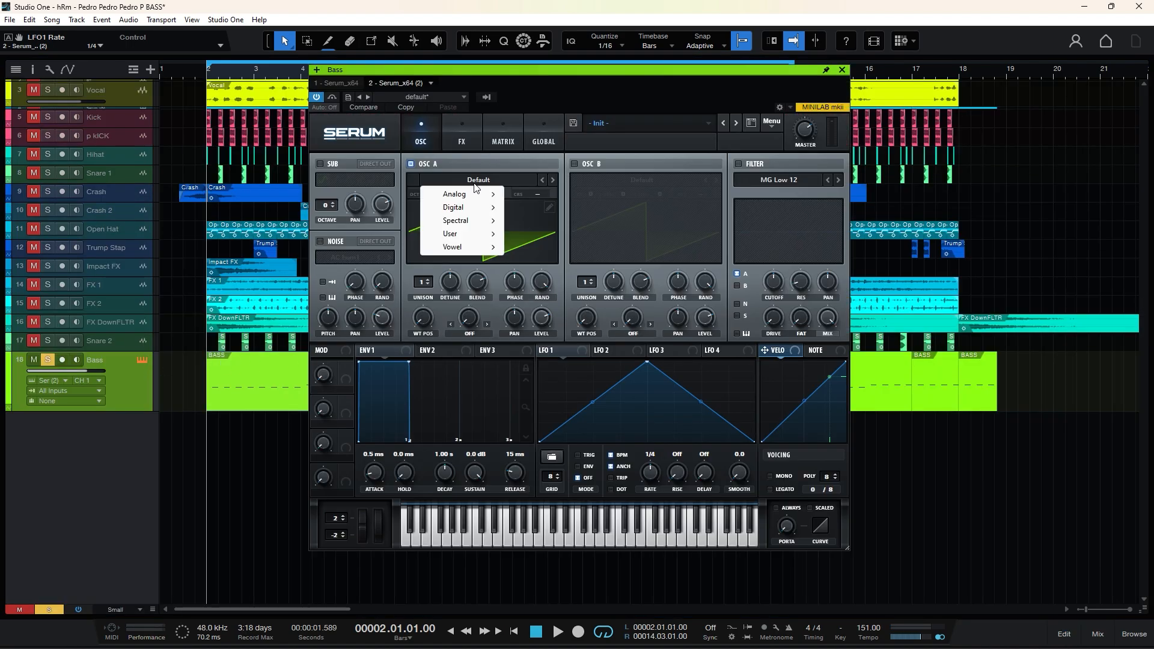
{"action": "mouse_move", "coordinate": [463, 191]}
{"action": "left_click", "coordinate": [548, 202]}
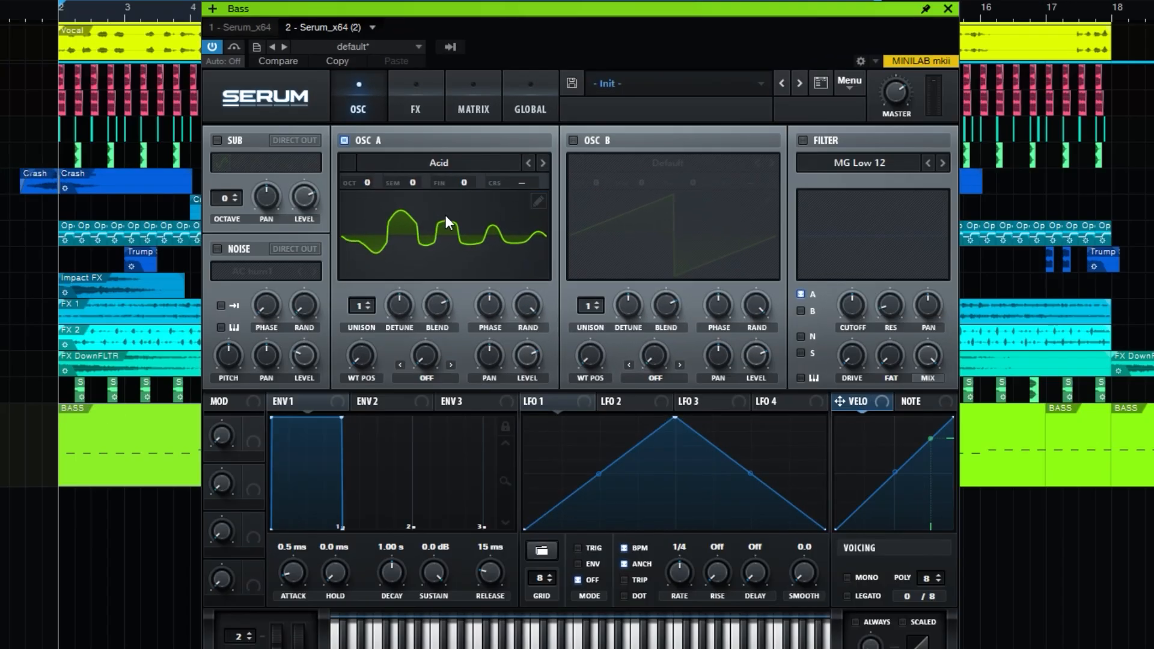
{"action": "left_click", "coordinate": [445, 214]}
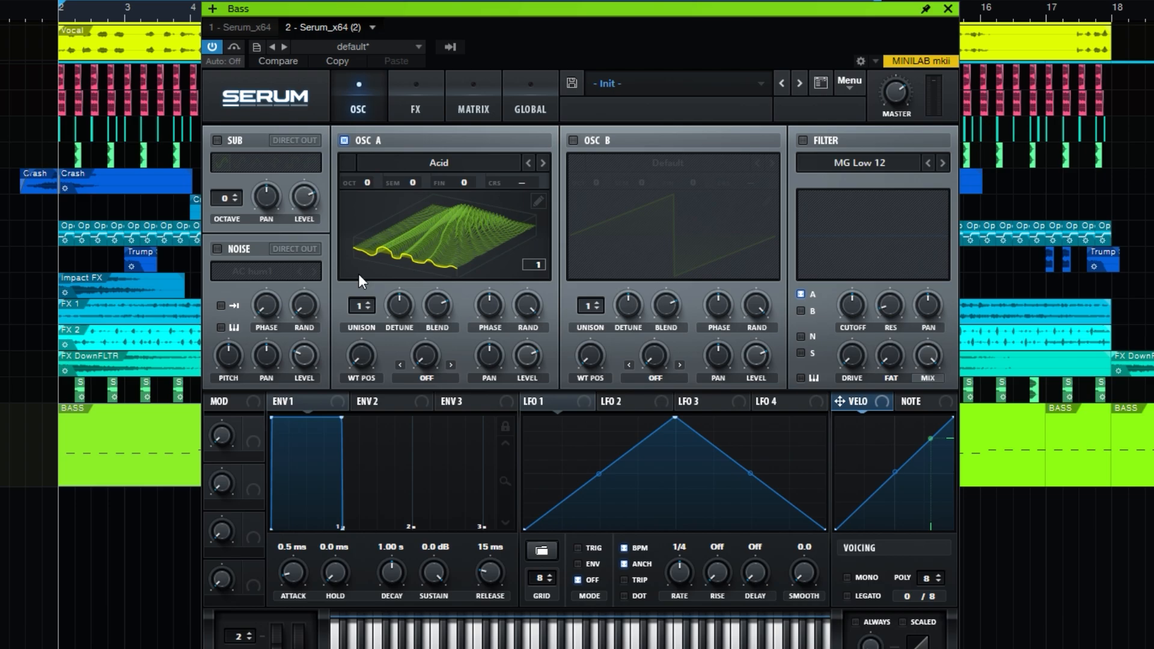
Set oscillator A's octave to -2 and wavetable position to 106, with the Bend +/- warp at 100.
{"action": "left_click_drag", "start_coordinate": [369, 183], "coordinate": [366, 224]}
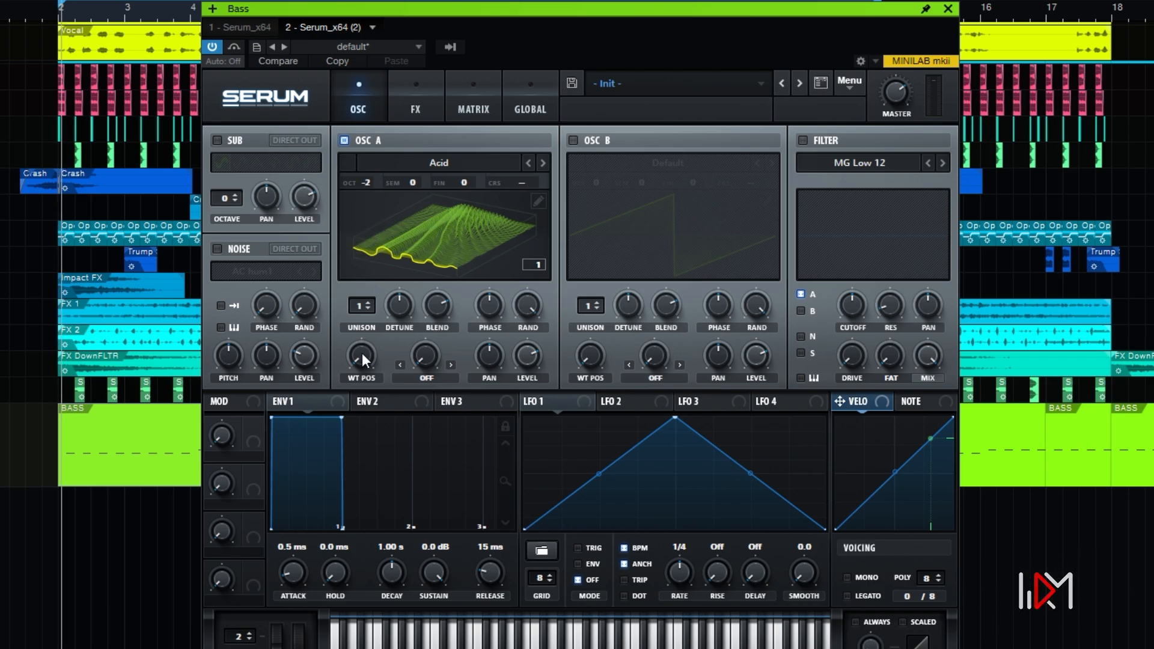
{"action": "left_click_drag", "start_coordinate": [362, 352], "coordinate": [363, 280]}
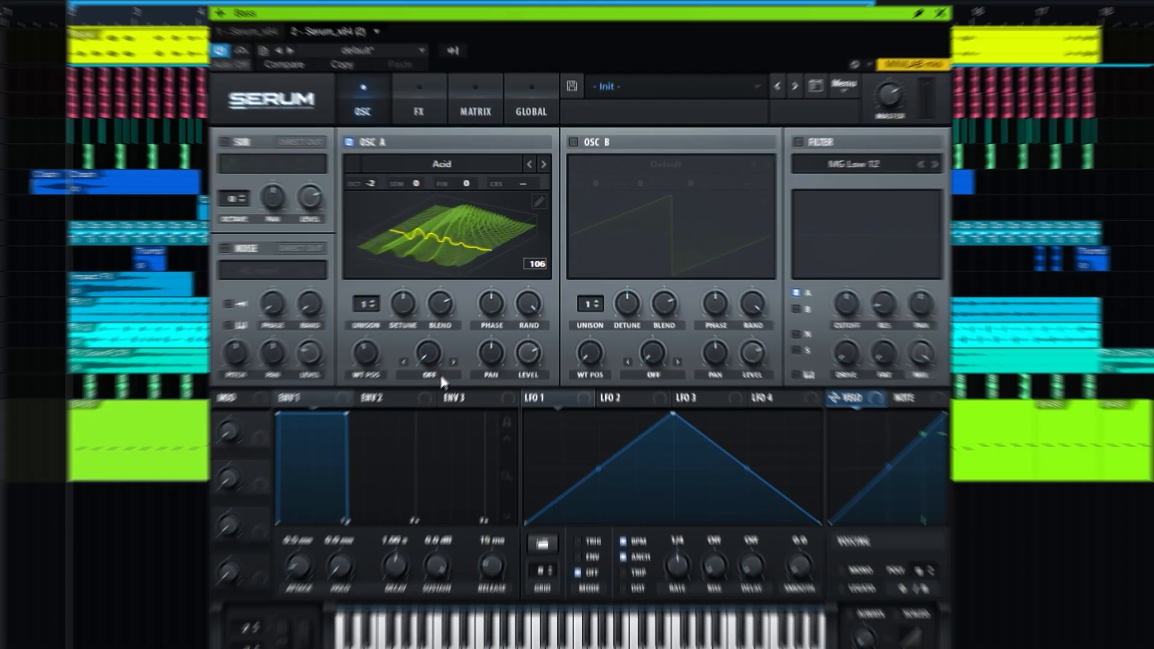
{"action": "left_click", "coordinate": [475, 335]}
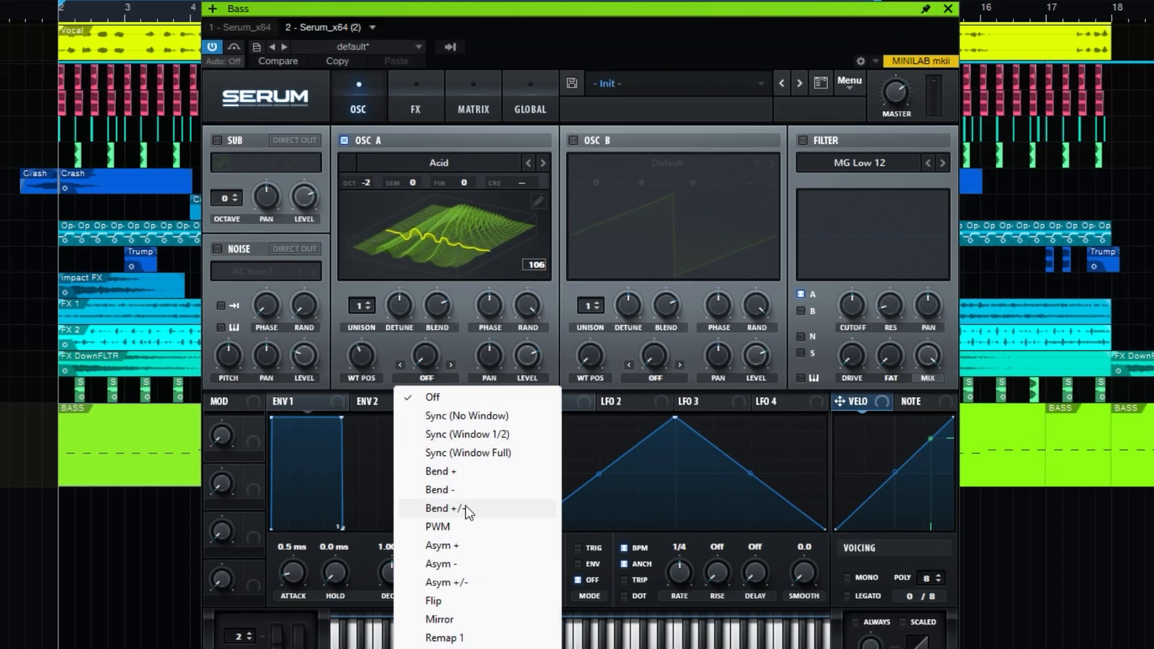
{"action": "left_click", "coordinate": [445, 508]}
{"action": "left_click_drag", "start_coordinate": [424, 348], "coordinate": [427, 125]}
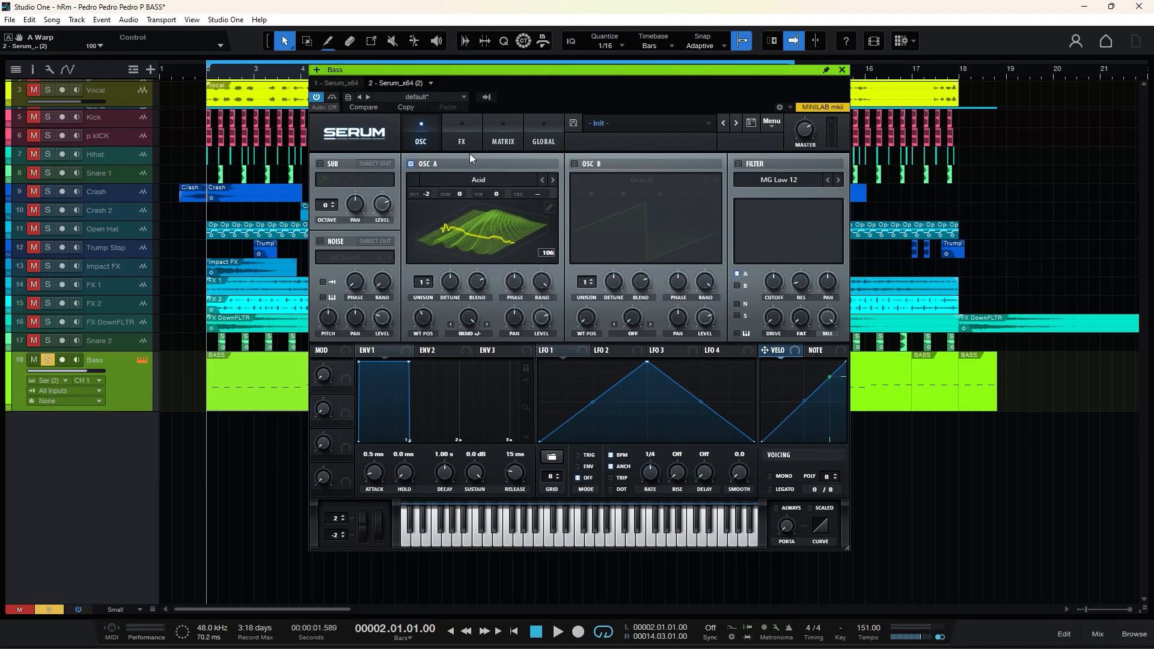
Enable the sub oscillator with a square wave at octave -2, and set oscillator A's level to 100%.
{"action": "left_click", "coordinate": [375, 180]}
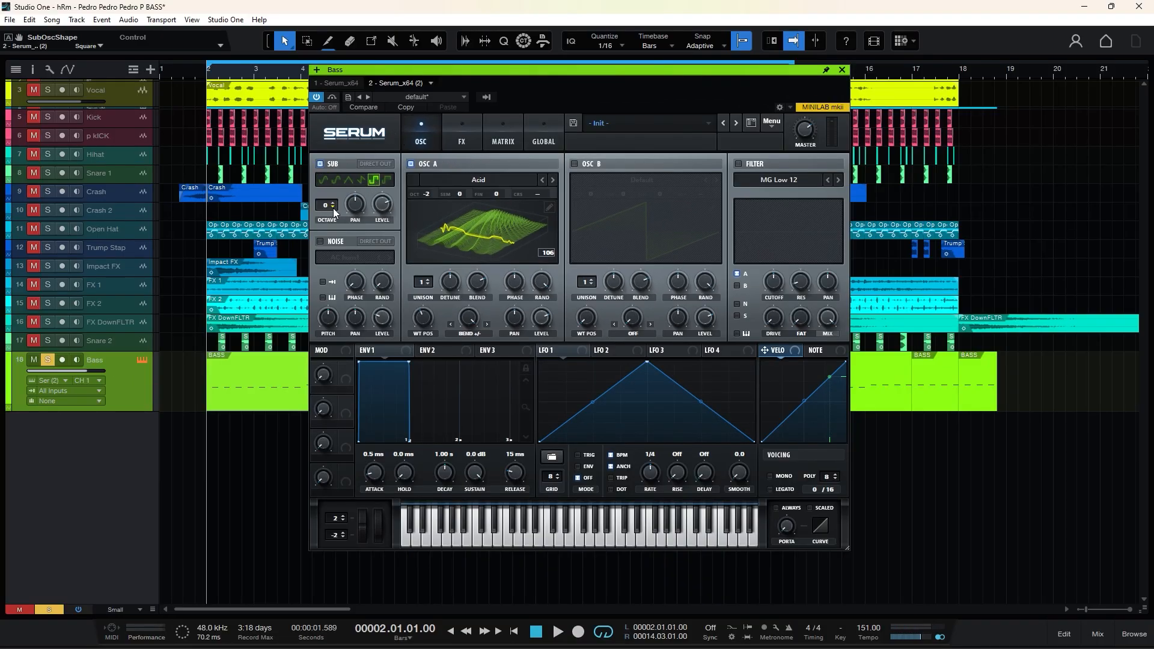
{"action": "key", "text": "space"}
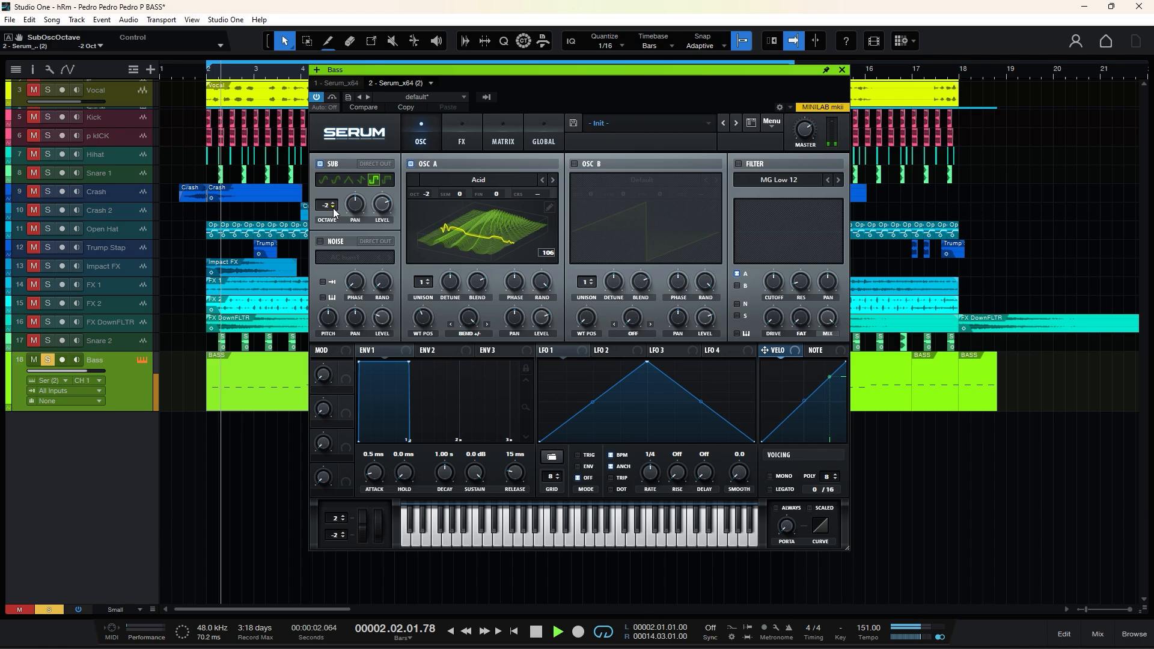
{"action": "key", "text": "space"}
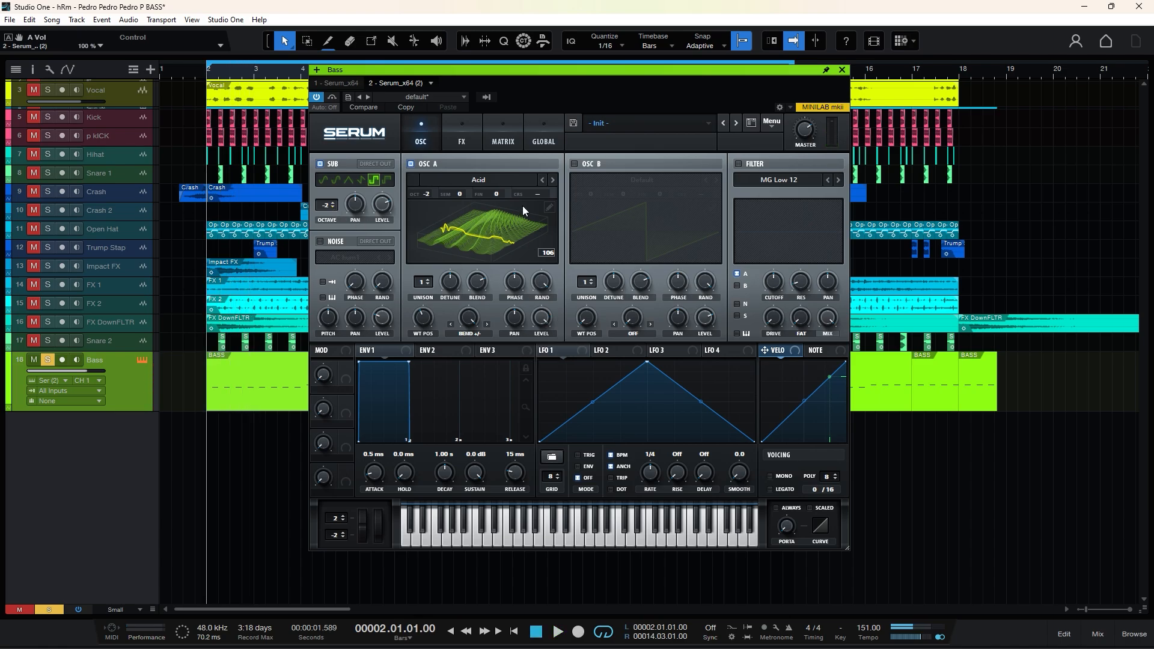
{"action": "key", "text": "space"}
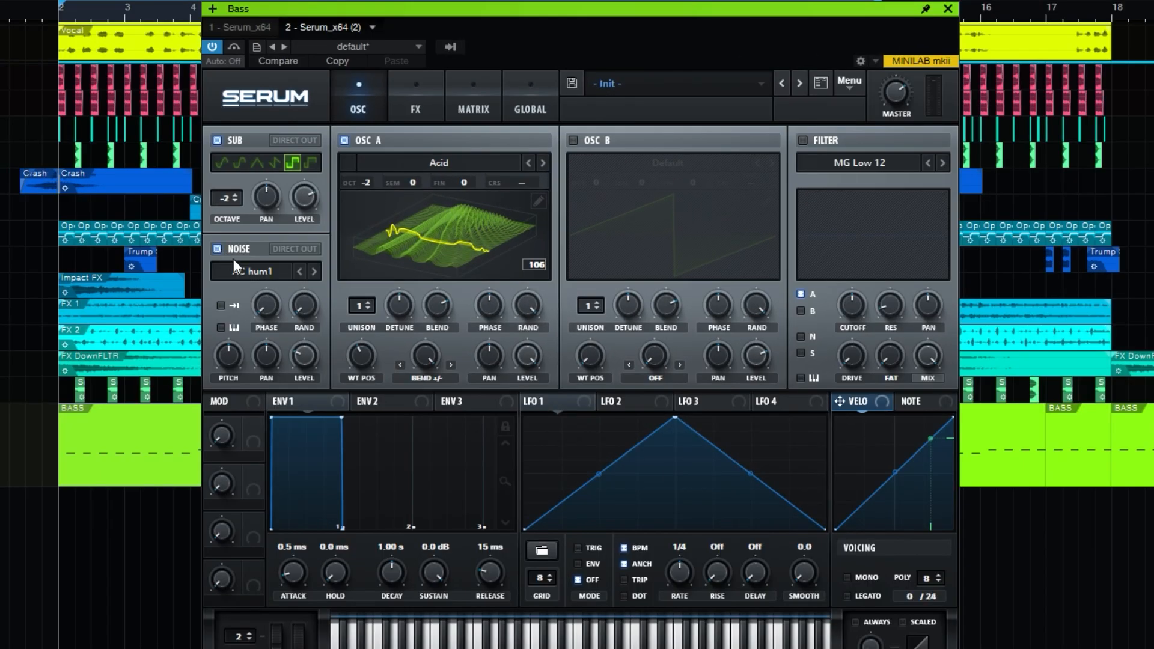
Enable the noise oscillator and load the TransPerc1 sample from Attacks_Misc.
{"action": "left_click", "coordinate": [238, 271]}
{"action": "mouse_move", "coordinate": [282, 329]}
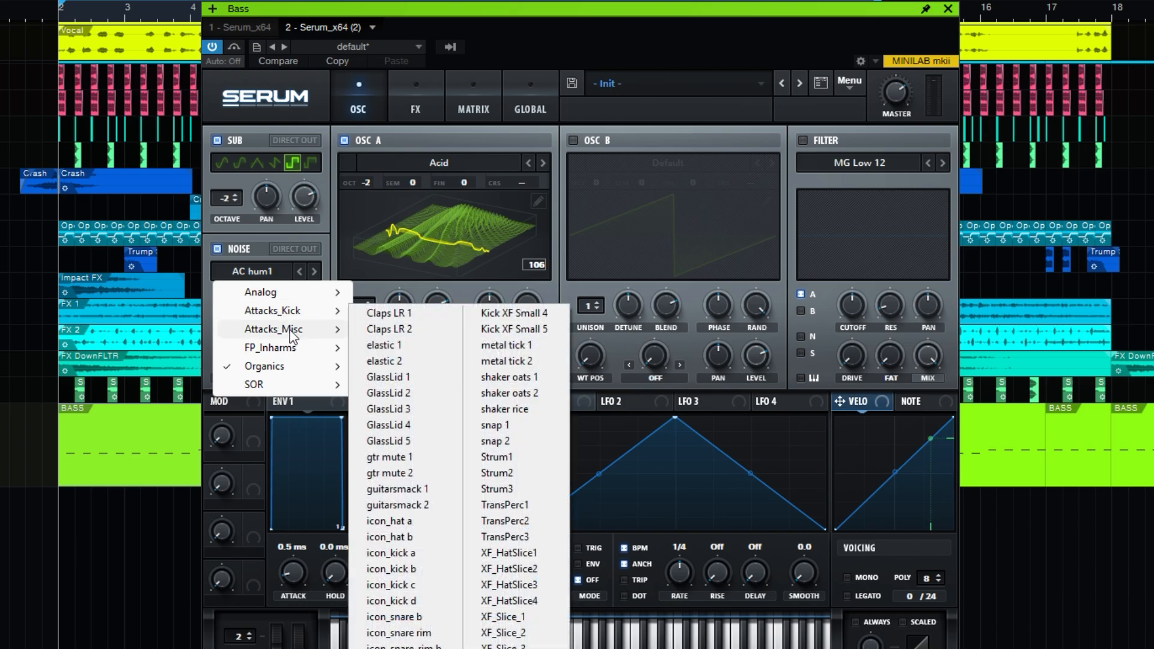
{"action": "left_click", "coordinate": [539, 508]}
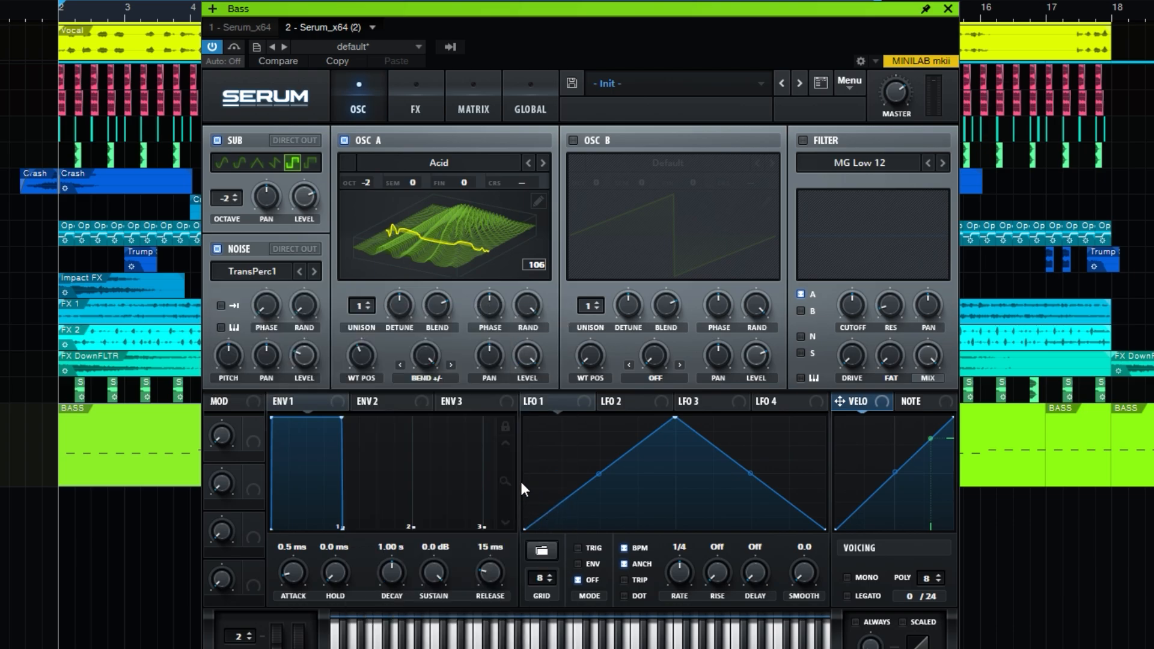
Switch off the sub and oscillator A, and set the noise to one-shot with key tracking and 10% pitch.
{"action": "left_click", "coordinate": [218, 143]}
{"action": "left_click", "coordinate": [344, 140]}
{"action": "left_click", "coordinate": [221, 305]}
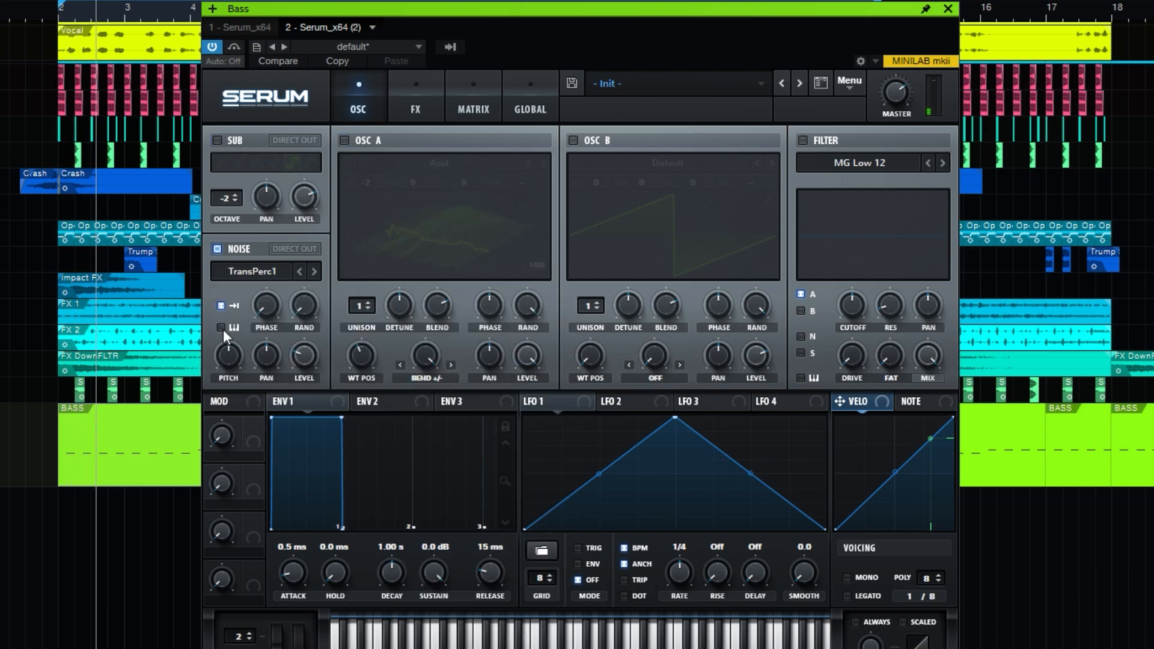
{"action": "left_click", "coordinate": [221, 328]}
{"action": "mouse_move", "coordinate": [233, 354]}
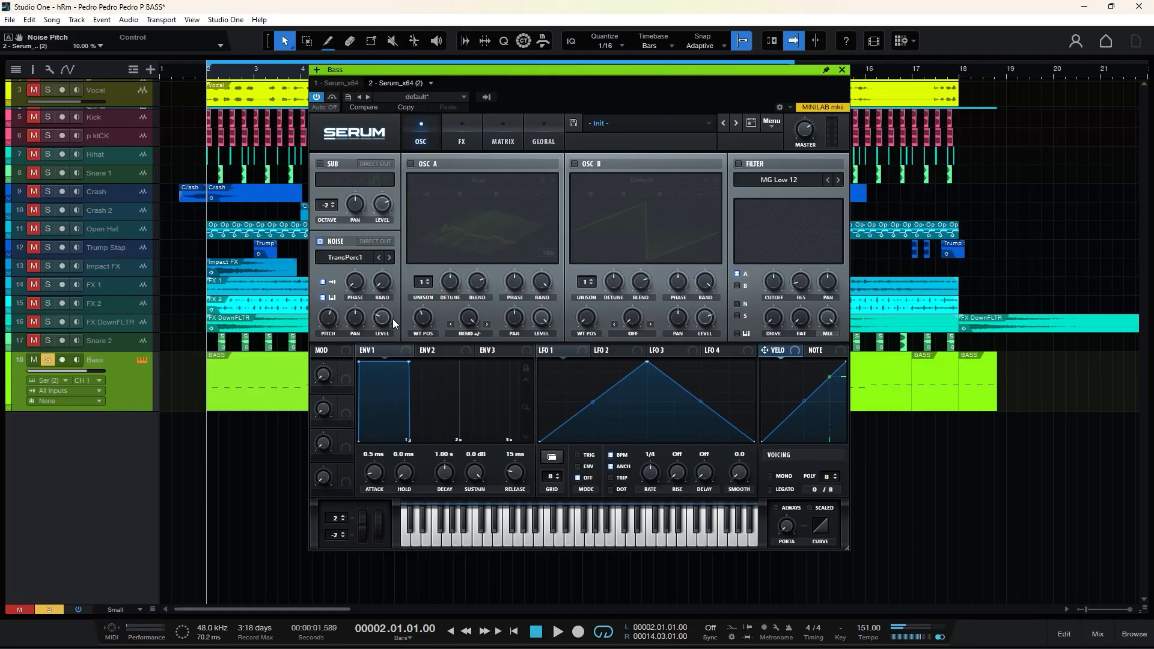
Switch the sub and oscillator A back on, and set Envelope 1's release to 300 ms.
{"action": "key", "text": "space"}
{"action": "left_click", "coordinate": [320, 164]}
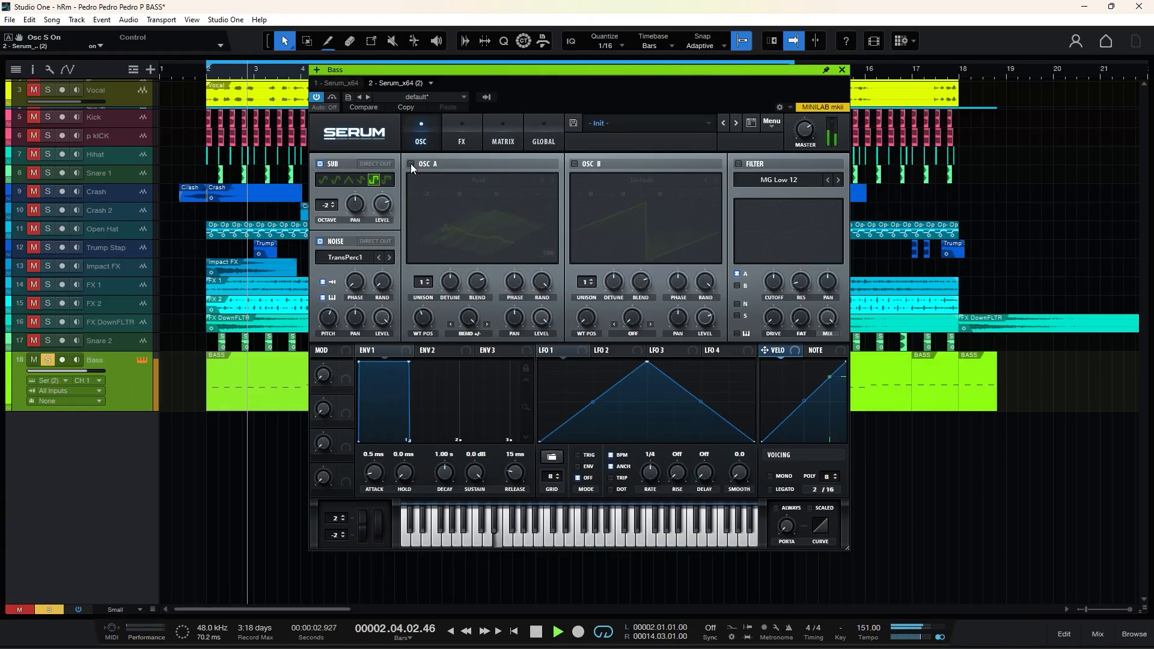
{"action": "left_click", "coordinate": [412, 164]}
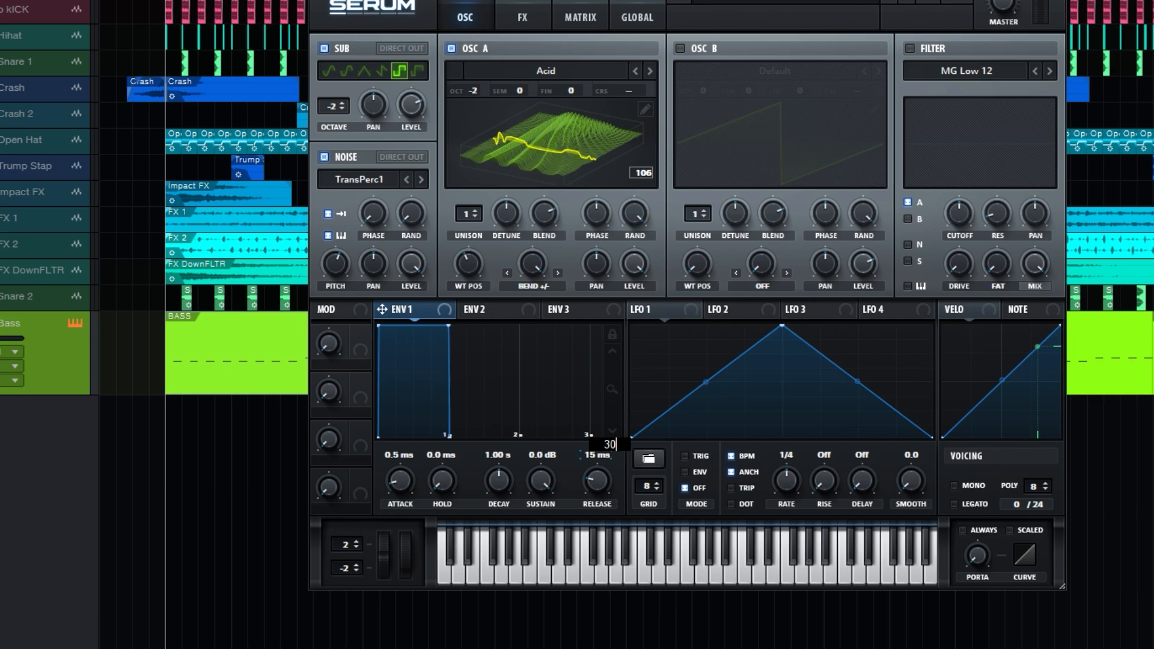
{"action": "type", "text": "300"}
{"action": "key", "text": "Return"}
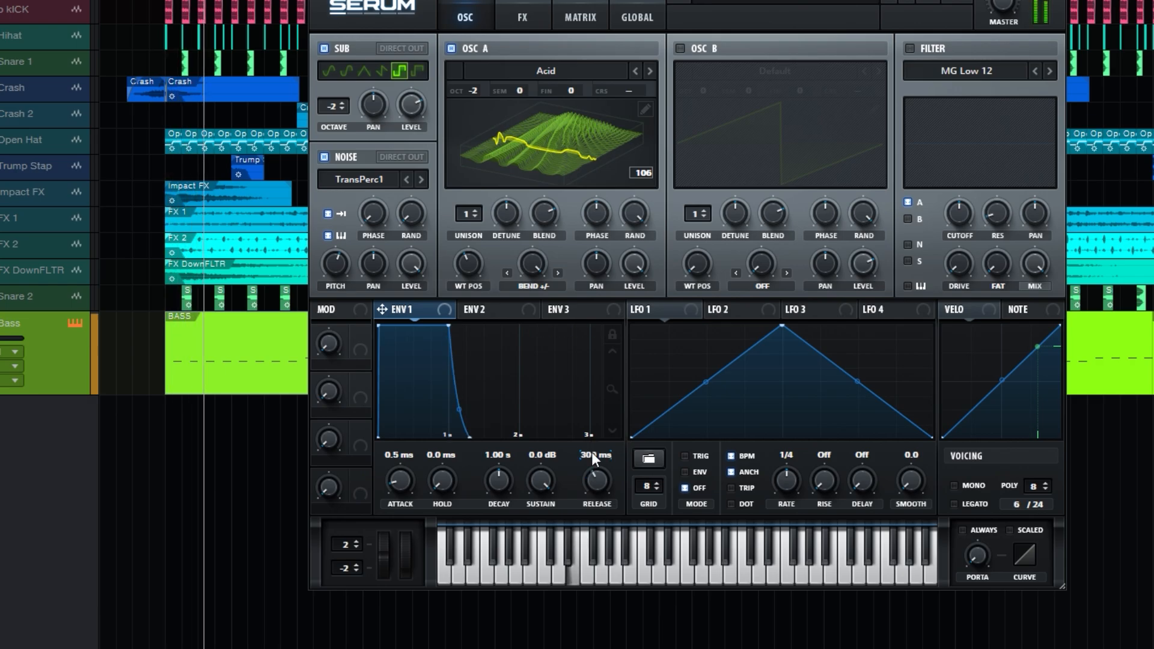
Add an MG Low 24 filter effect with its cutoff at 43 Hz, modulated by LFO 1.
{"action": "left_click", "coordinate": [523, 17]}
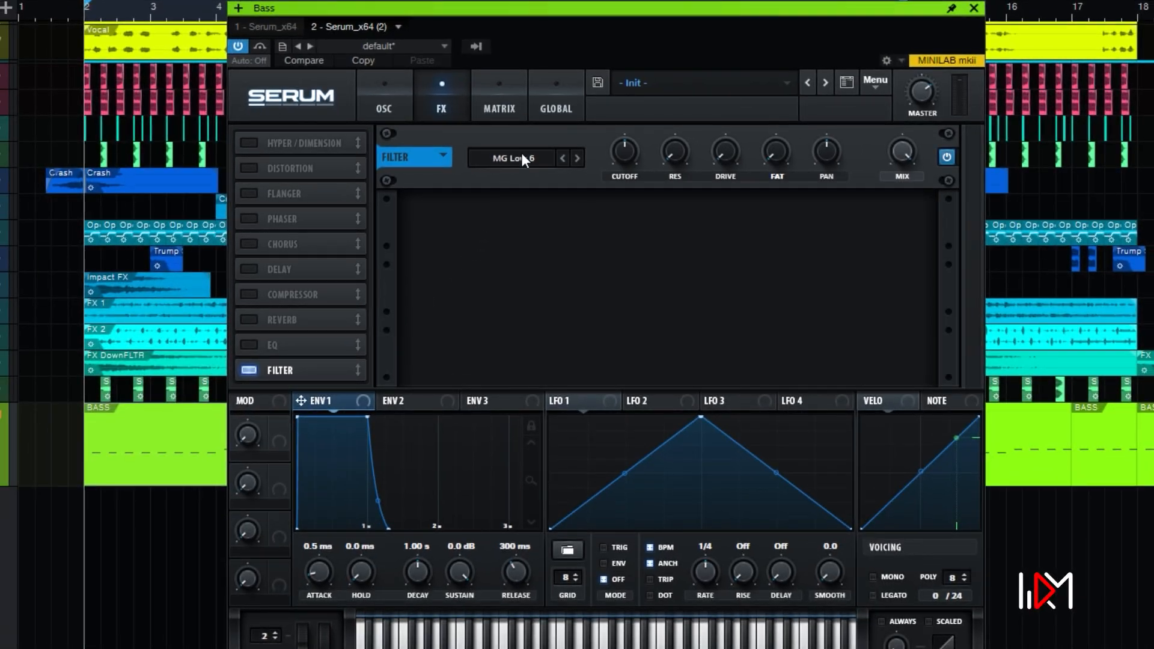
{"action": "left_click", "coordinate": [517, 163]}
{"action": "mouse_move", "coordinate": [528, 185]}
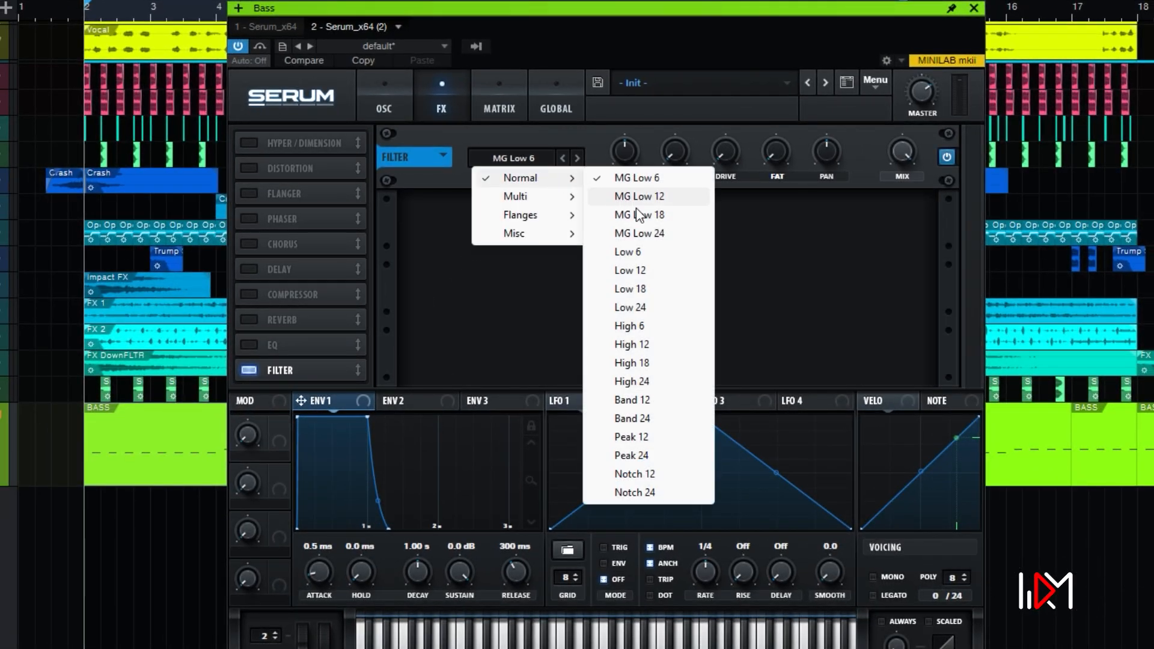
{"action": "left_click", "coordinate": [654, 238]}
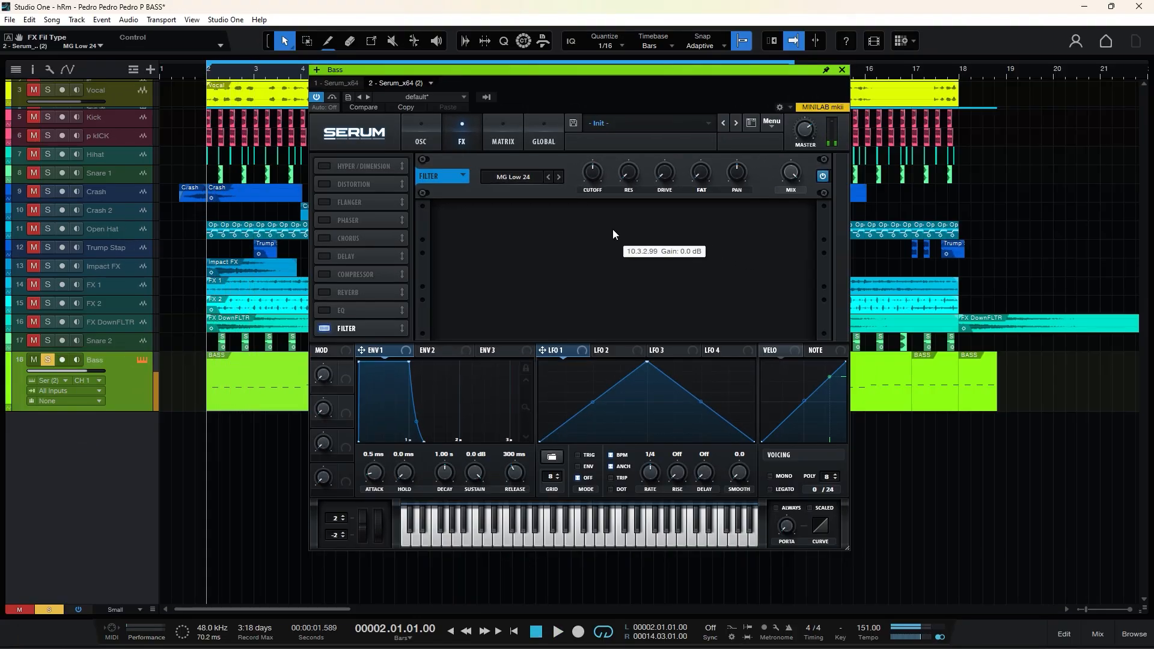
{"action": "mouse_move", "coordinate": [592, 167]}
{"action": "left_mouse_down"}
{"action": "mouse_move", "coordinate": [591, 194]}
{"action": "mouse_move", "coordinate": [592, 178]}
{"action": "left_mouse_up"}
{"action": "key", "text": "space"}
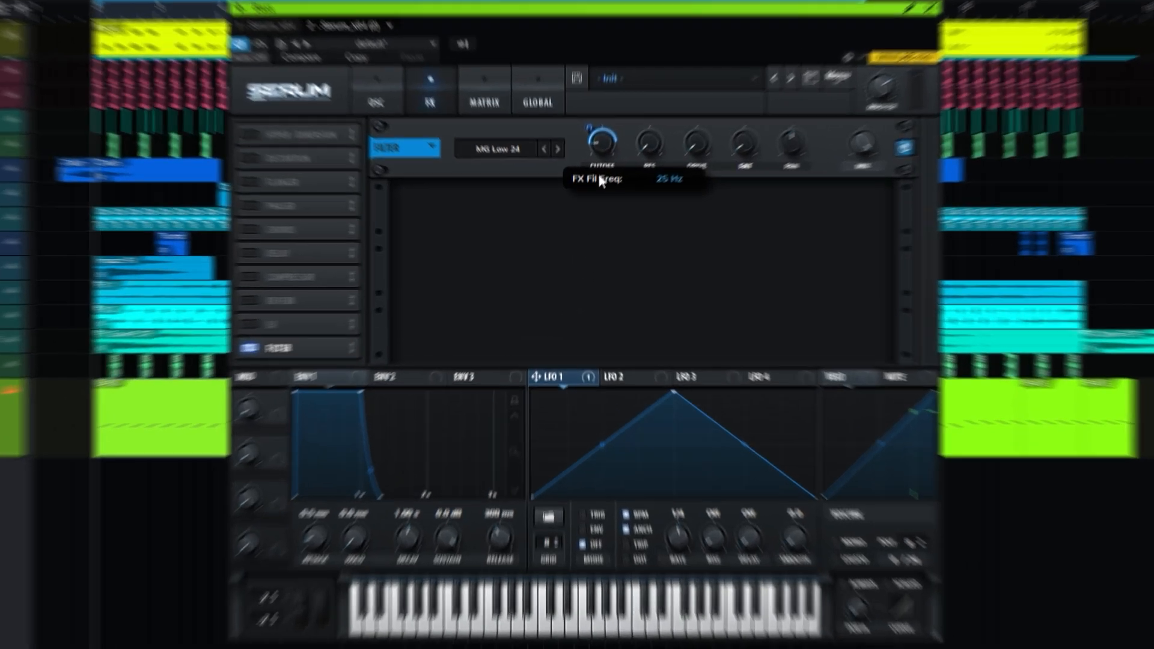
Set LFO 1 to ENV mode and reshape it as a curve falling from a high start to a low midpoint, then rising to mid-height.
{"action": "mouse_move", "coordinate": [585, 161]}
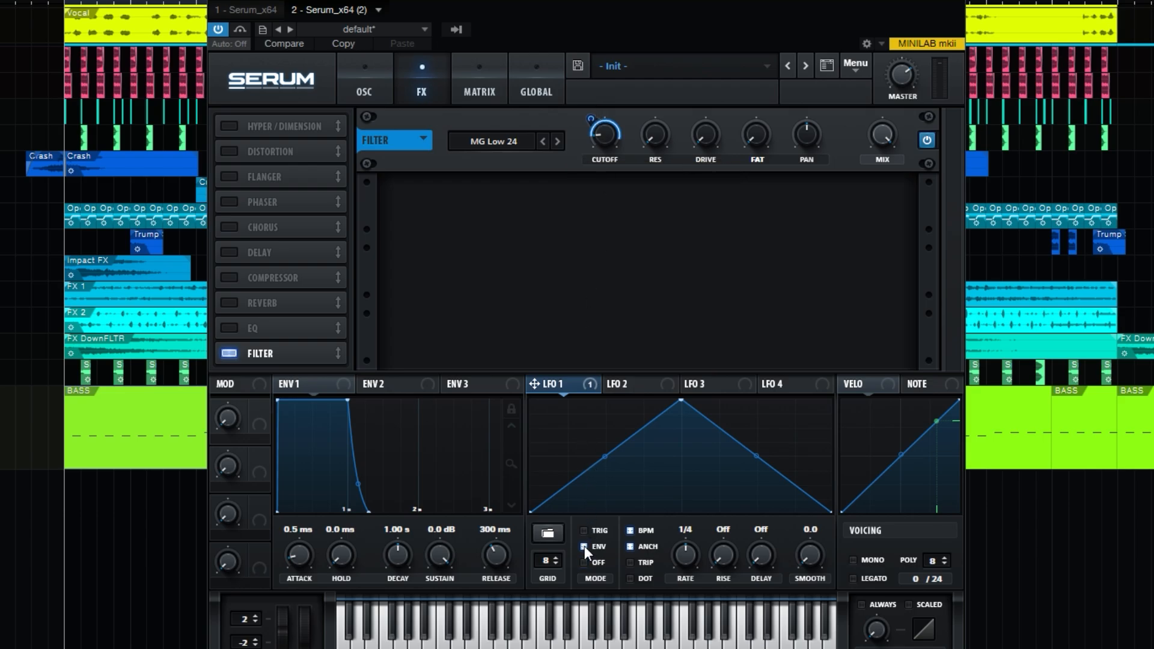
{"action": "left_click_drag", "start_coordinate": [531, 512], "coordinate": [527, 427]}
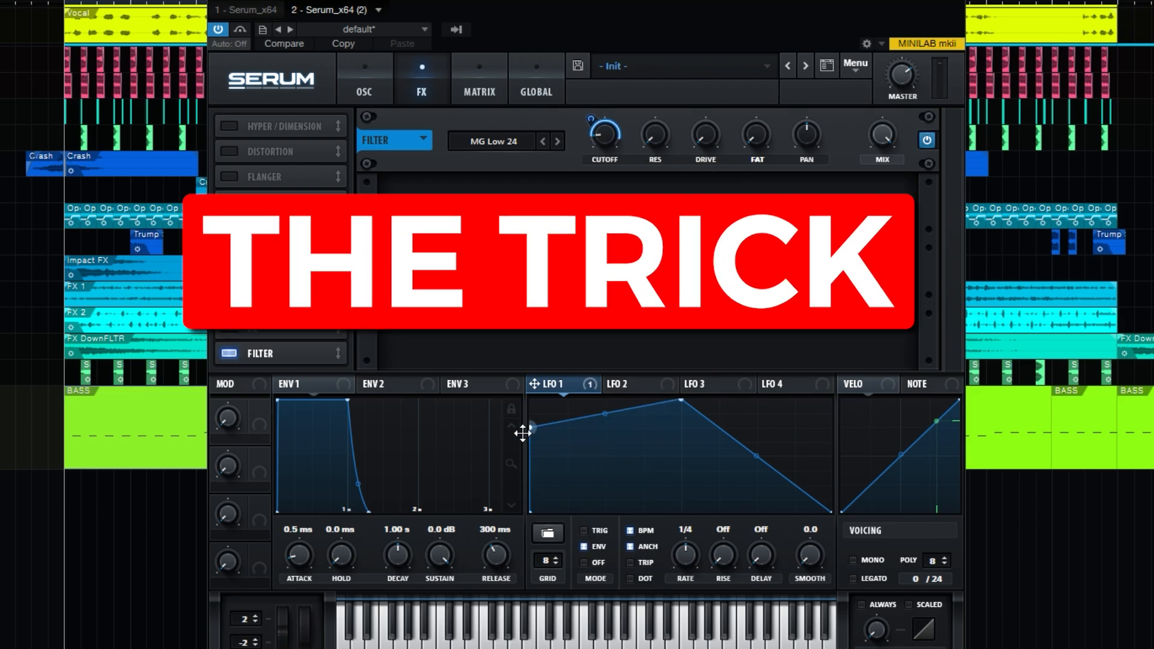
{"action": "left_click_drag", "start_coordinate": [681, 401], "coordinate": [681, 491]}
{"action": "left_click_drag", "start_coordinate": [605, 457], "coordinate": [605, 438]}
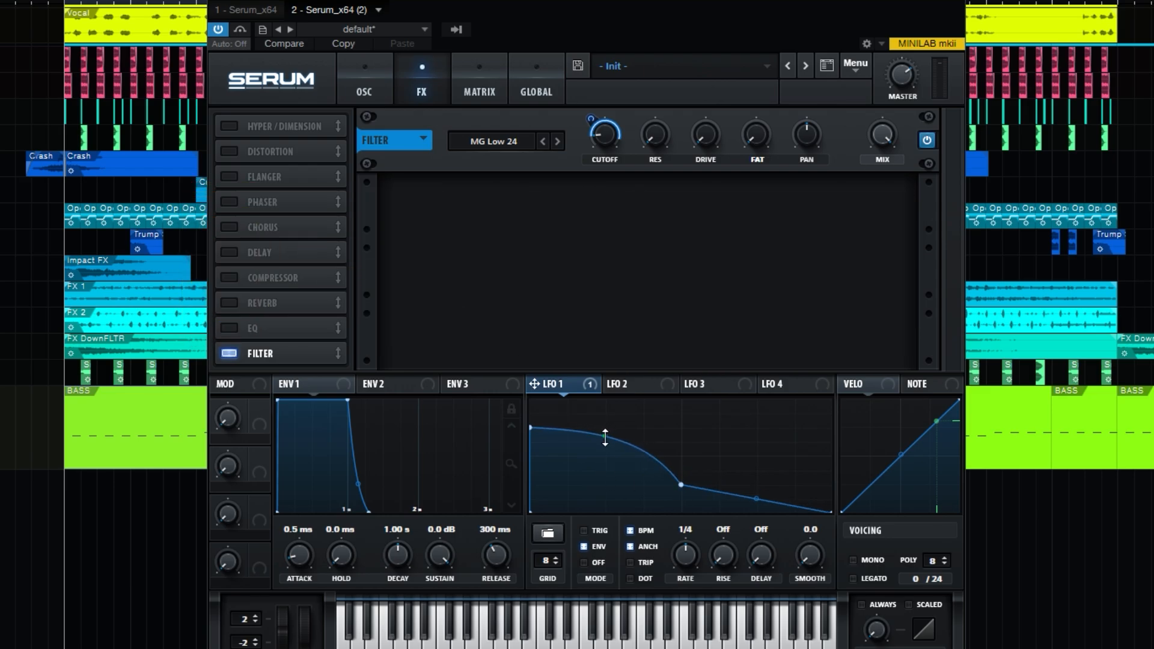
{"action": "left_click_drag", "start_coordinate": [831, 511], "coordinate": [831, 458]}
{"action": "left_click_drag", "start_coordinate": [757, 477], "coordinate": [756, 483]}
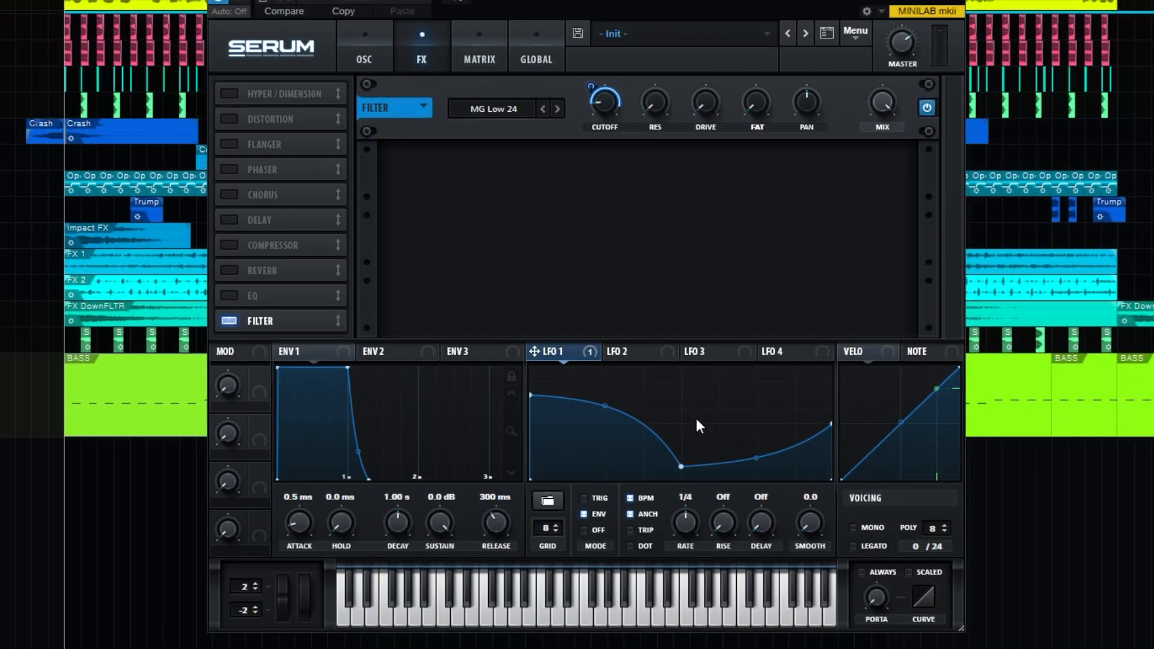
Try LFO 1 in trigger mode and test its Smooth amount during playback.
{"action": "left_click", "coordinate": [587, 502]}
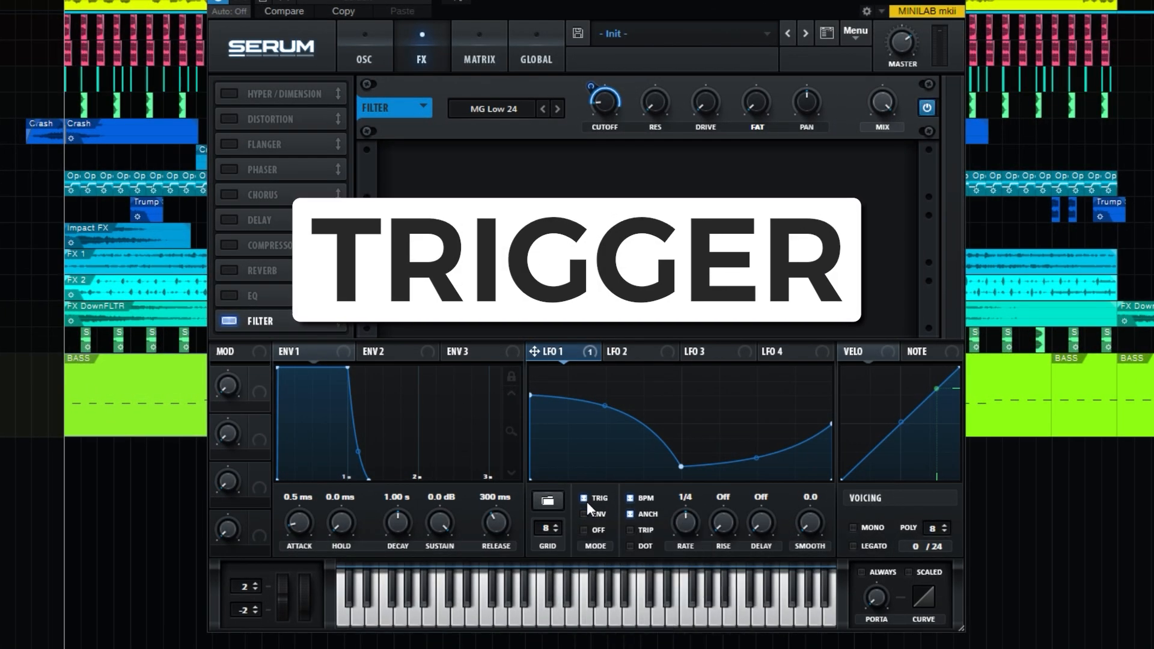
{"action": "left_click", "coordinate": [511, 619]}
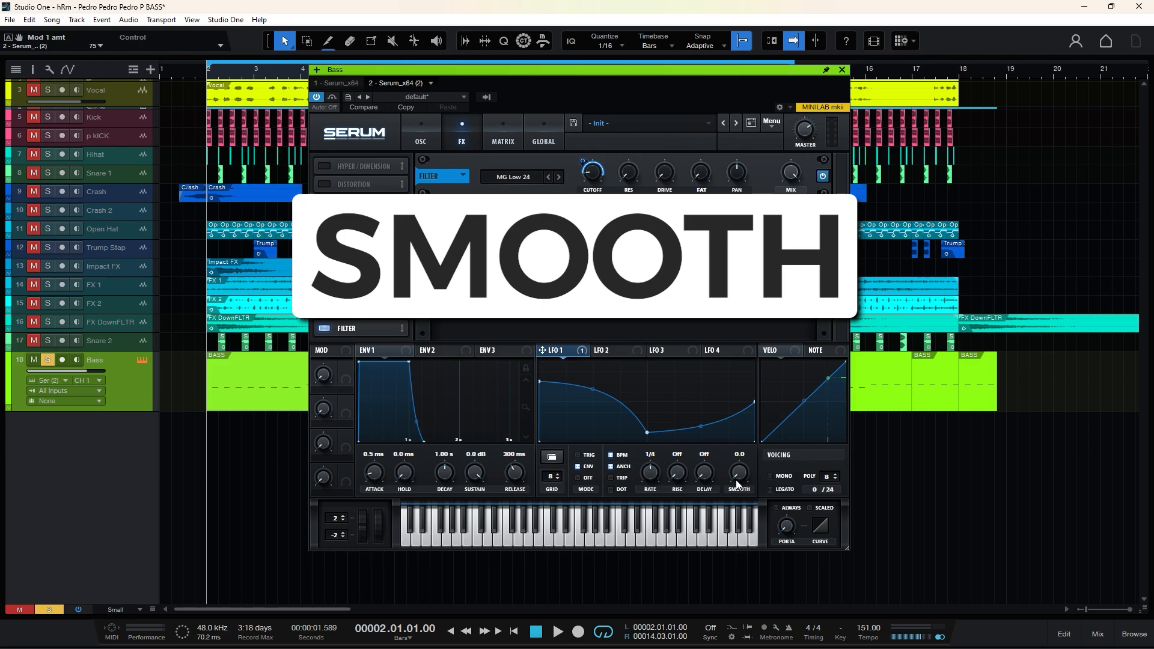
{"action": "key", "text": "space"}
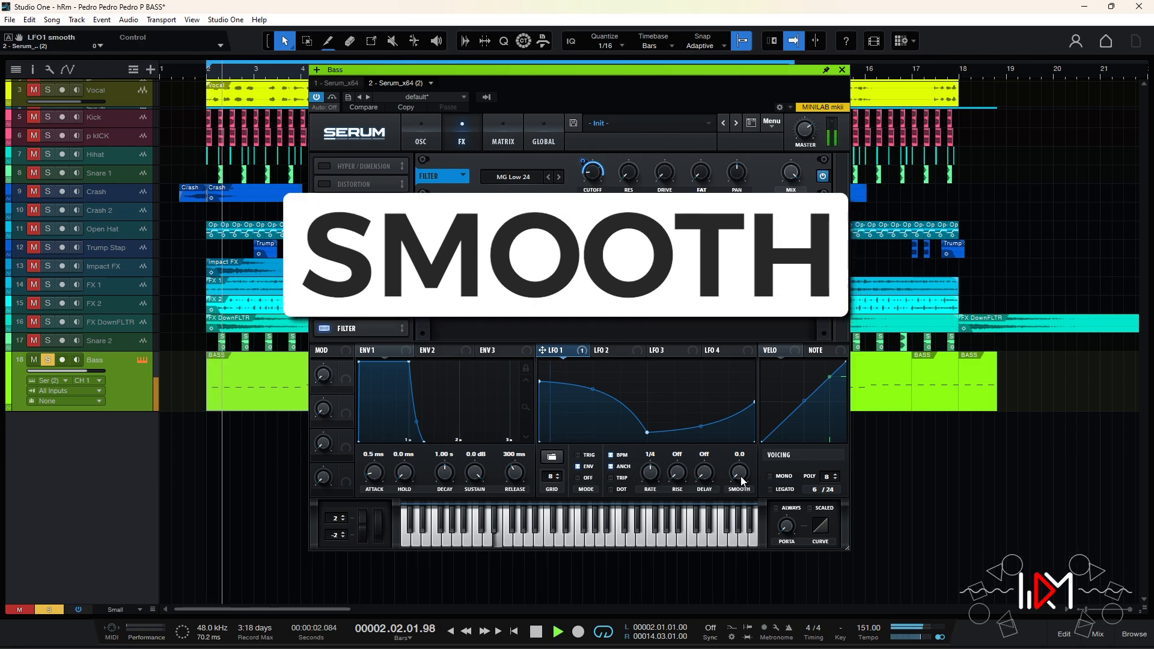
{"action": "left_click_drag", "start_coordinate": [740, 479], "coordinate": [757, 439]}
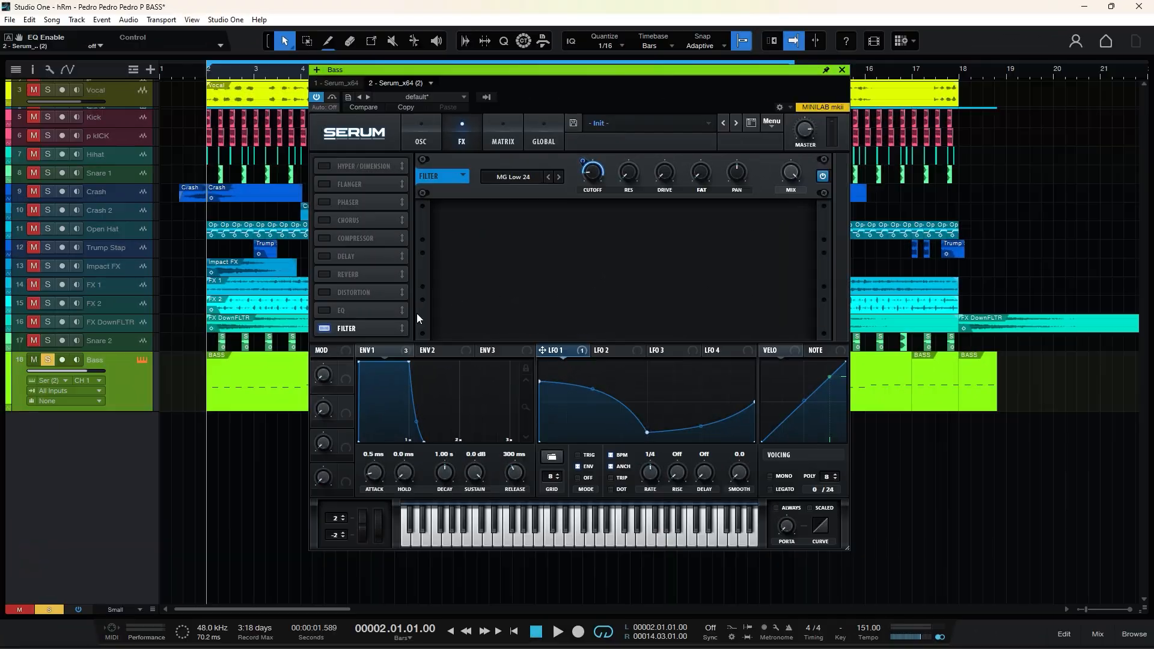
Enable the EQ, adjust its high band's frequency, Q and gain, and modulate all three with Envelope 1.
{"action": "left_click", "coordinate": [324, 310]}
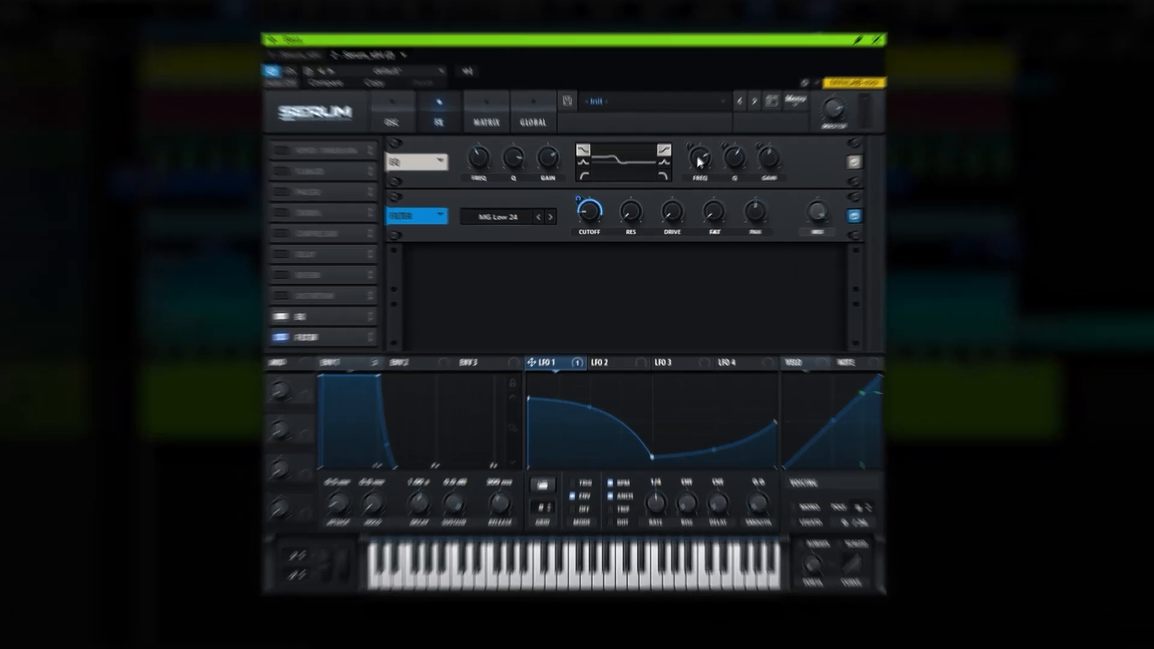
{"action": "left_click_drag", "start_coordinate": [689, 175], "coordinate": [690, 168]}
{"action": "left_click_drag", "start_coordinate": [723, 166], "coordinate": [743, 173]}
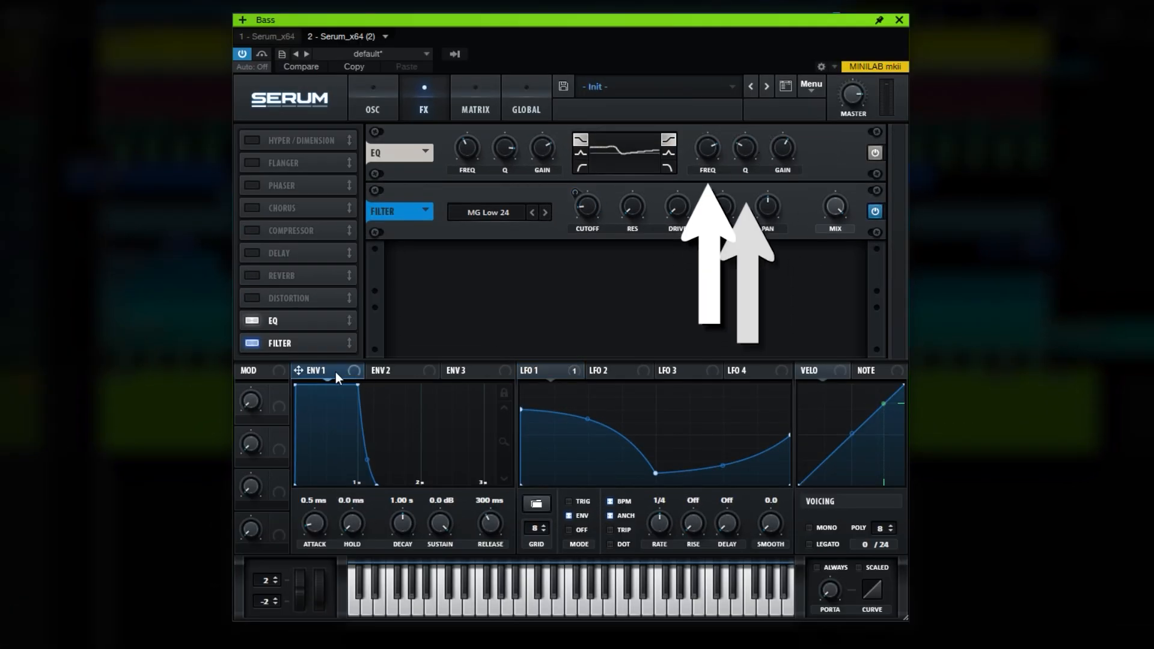
{"action": "left_click_drag", "start_coordinate": [336, 371], "coordinate": [782, 149]}
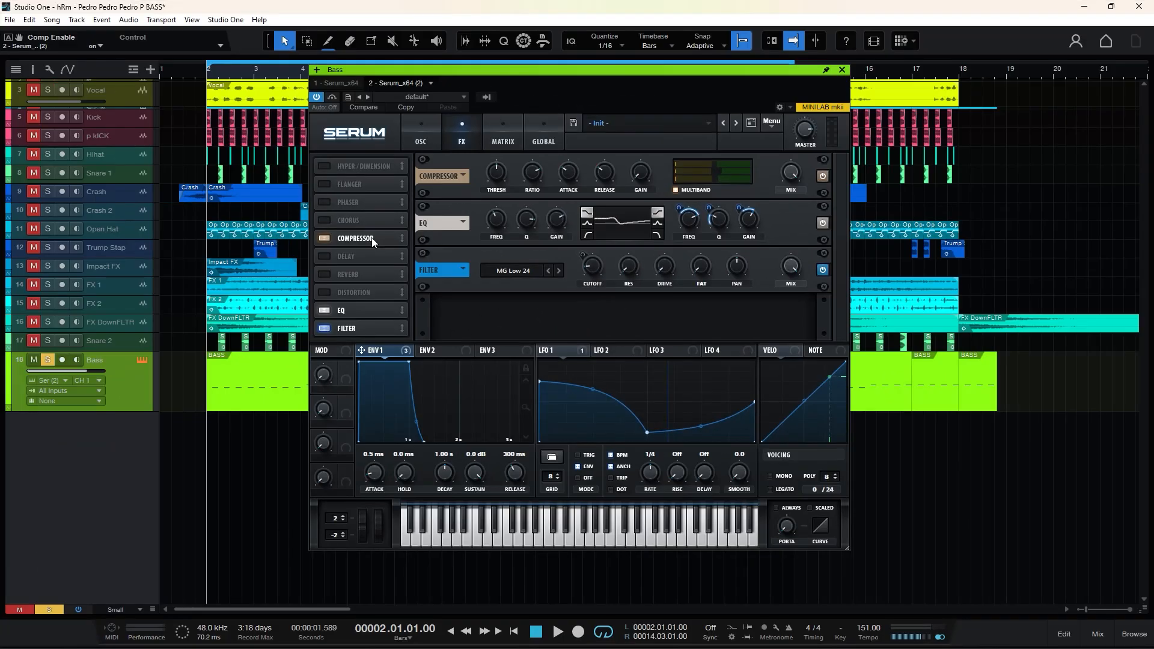
Enable the compressor between the EQ and filter in Multiband mode, with the mid band at 108%.
{"action": "left_click_drag", "start_coordinate": [371, 237], "coordinate": [369, 315]}
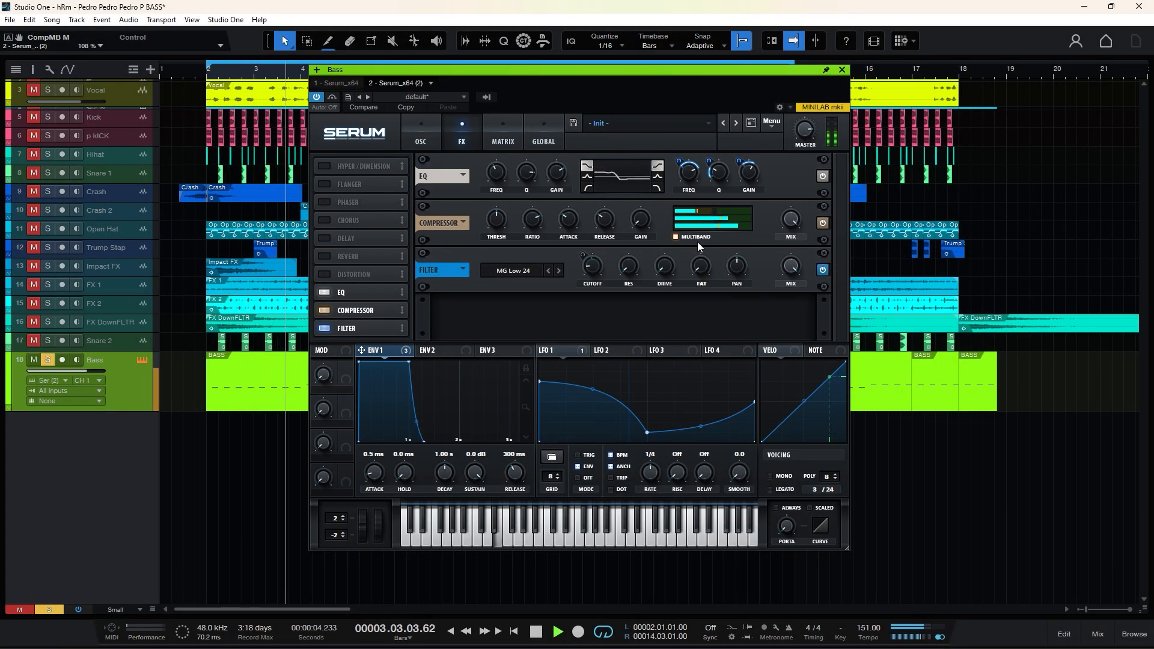
{"action": "key", "text": "space"}
Enable the distortion effect between the compressor and the filter, and set its type to X-Shaper.
{"action": "left_click", "coordinate": [328, 276]}
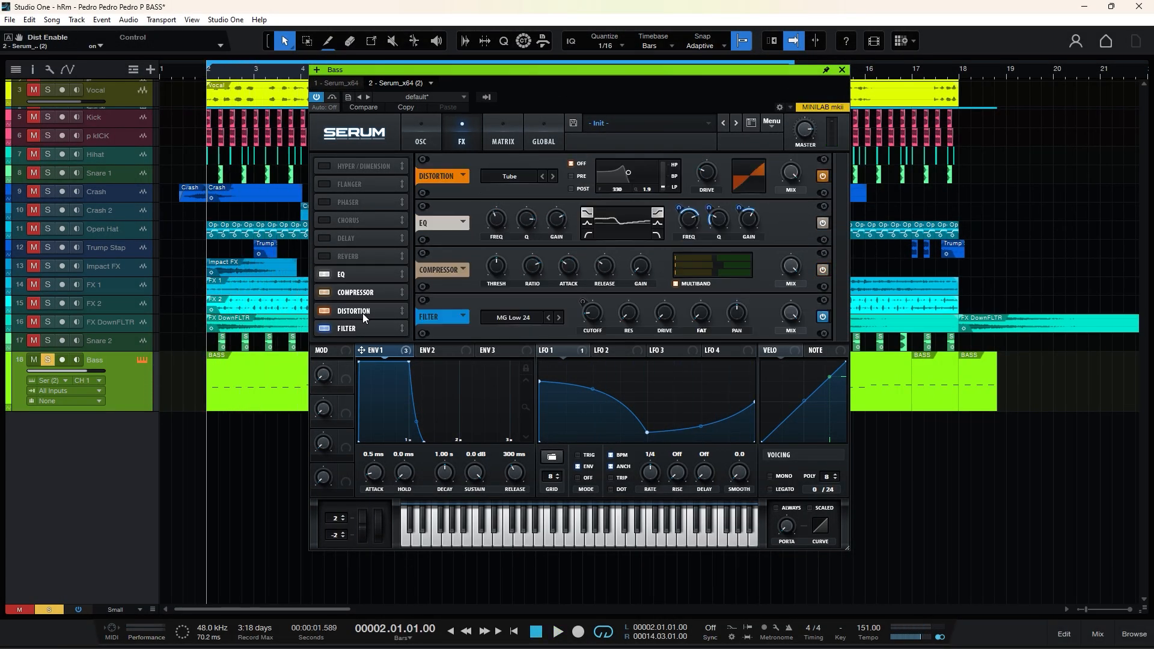
{"action": "left_click_drag", "start_coordinate": [362, 314], "coordinate": [364, 314]}
{"action": "left_click", "coordinate": [511, 272]}
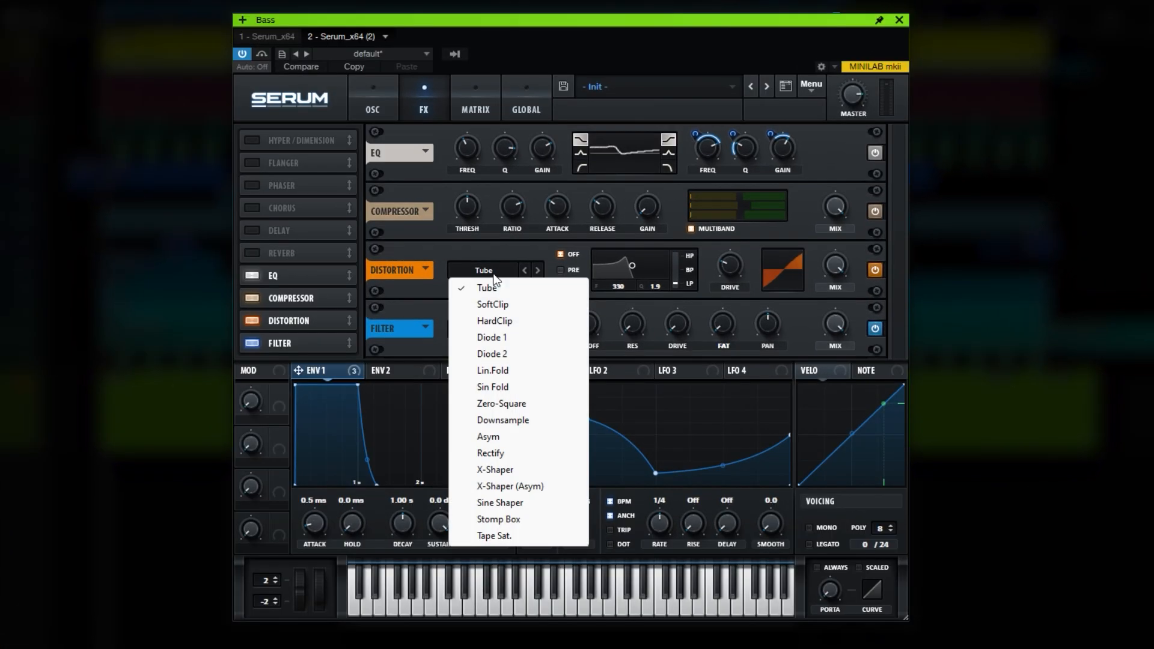
{"action": "left_click", "coordinate": [504, 470]}
Place the distortion's filter in PRE mode with its frequency at 356 and its low/band/high blend at 28%.
{"action": "double_click", "coordinate": [620, 289]}
{"action": "type", "text": "356"}
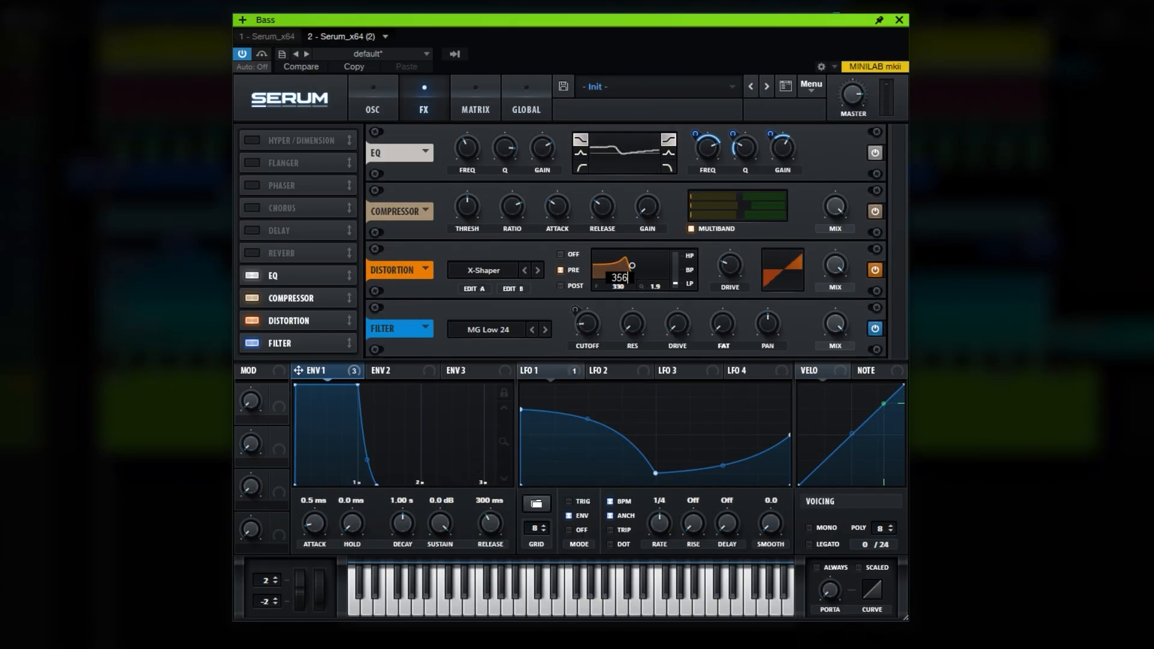
{"action": "left_click_drag", "start_coordinate": [677, 283], "coordinate": [687, 252]}
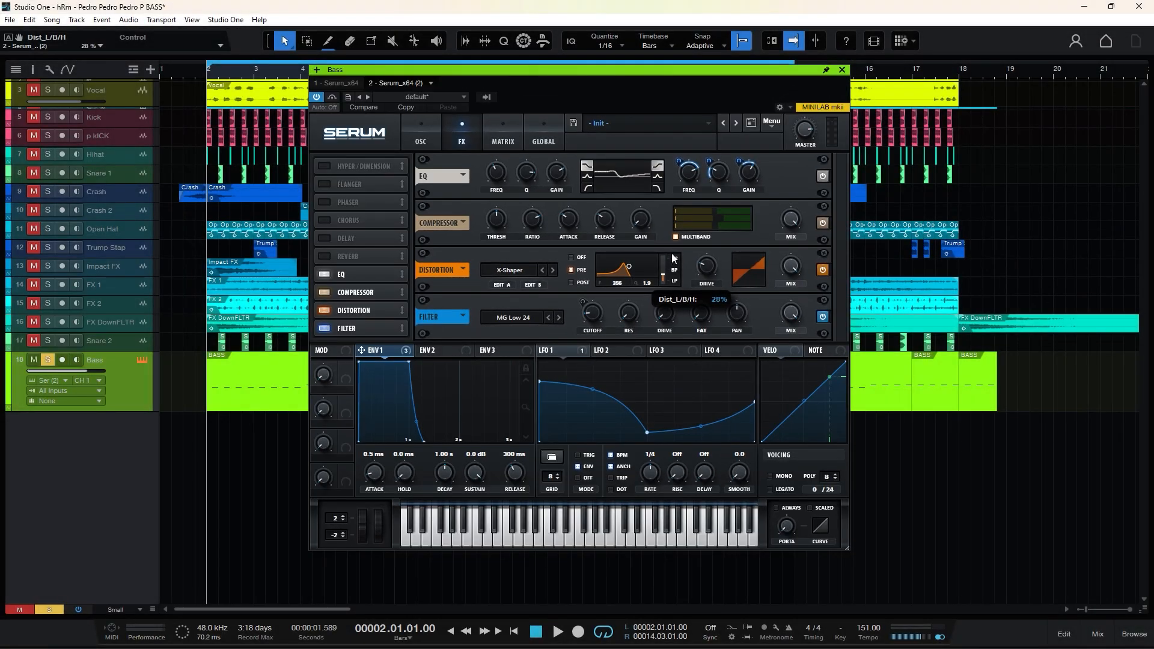
Compare the bass with the distortion bypassed and enabled during playback, and lower the distortion mix to 80%.
{"action": "key", "text": "space"}
{"action": "left_click", "coordinate": [824, 267]}
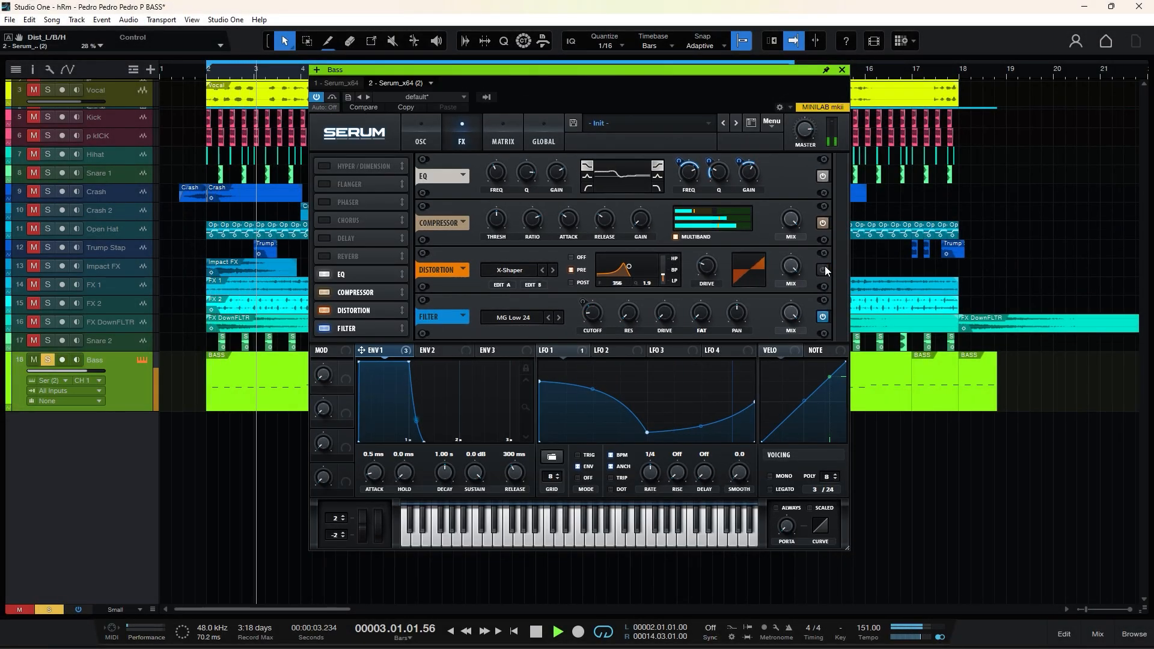
{"action": "left_click", "coordinate": [823, 270]}
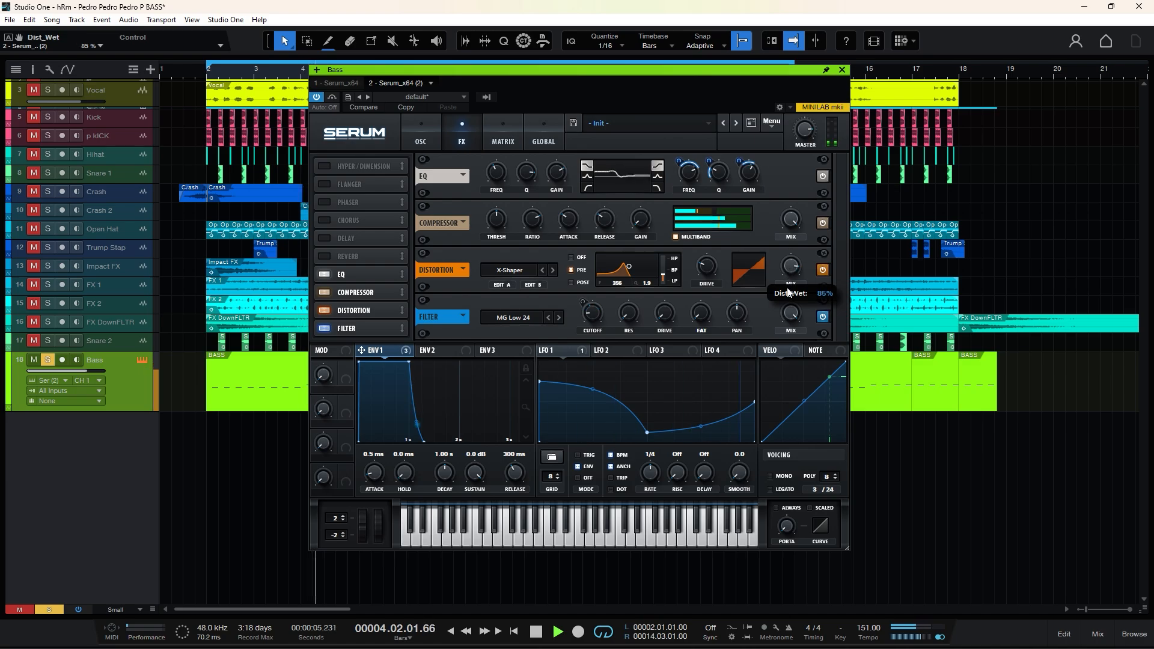
{"action": "scroll", "coordinate": [785, 290], "scroll_direction": "up", "scroll_amount": 1}
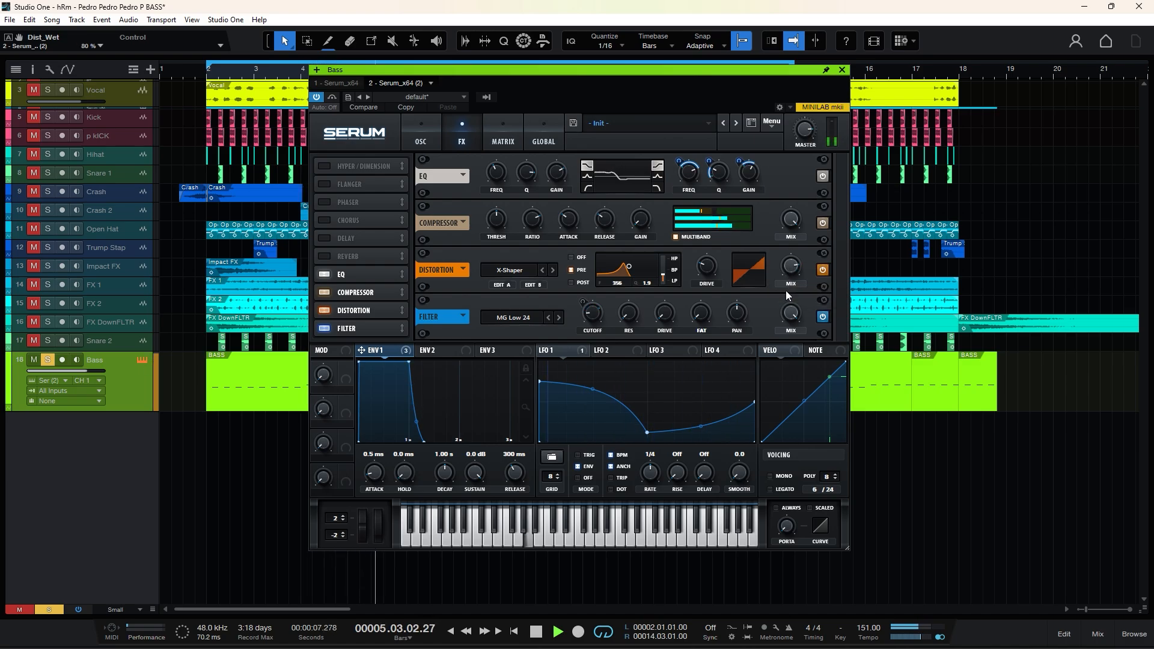
{"action": "key", "text": "space"}
{"action": "key", "text": "space"}
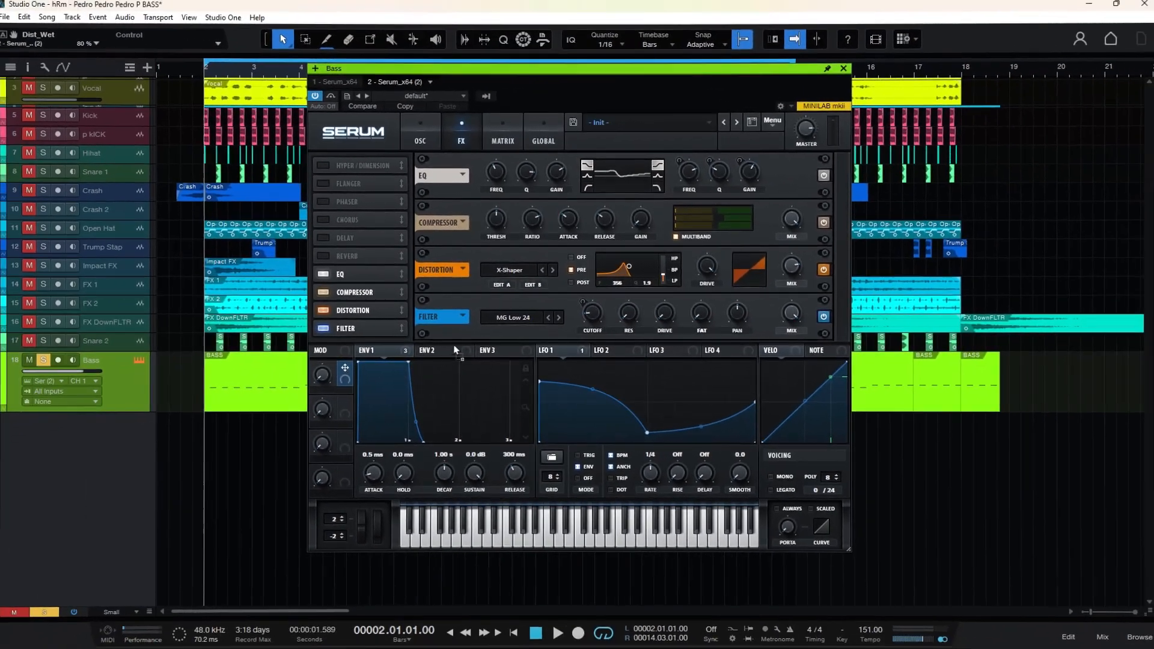
Assign Macro 1 to the distortion frequency and the filter resonance, and try out the macro knob.
{"action": "mouse_move", "coordinate": [625, 288]}
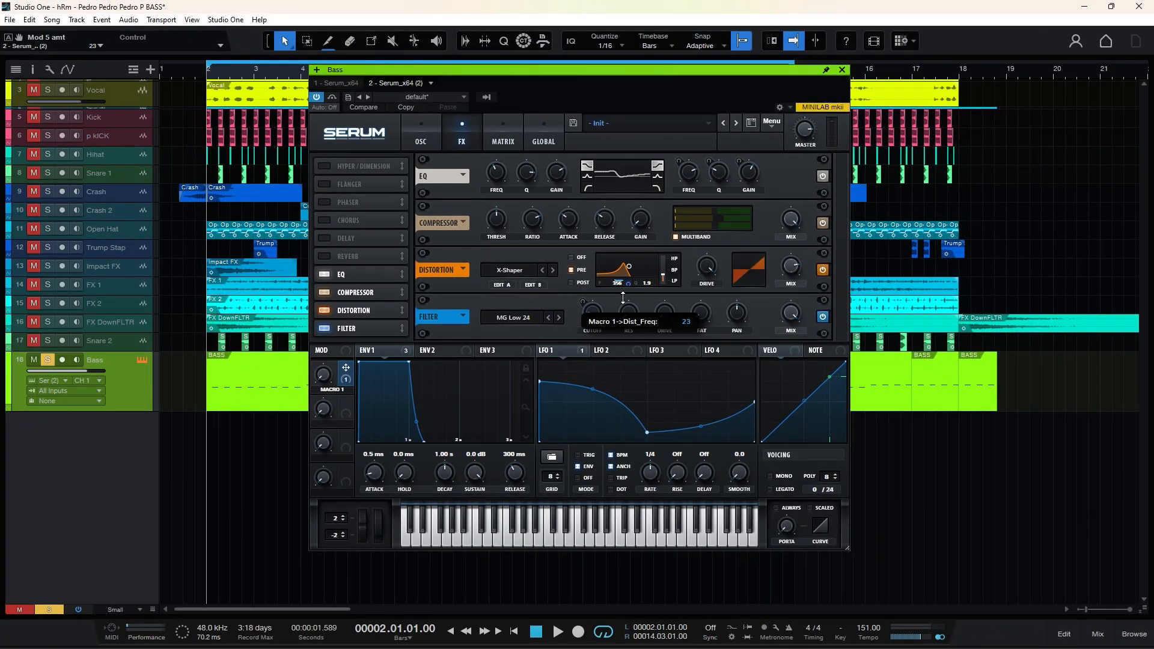
{"action": "left_click_drag", "start_coordinate": [346, 367], "coordinate": [628, 313]}
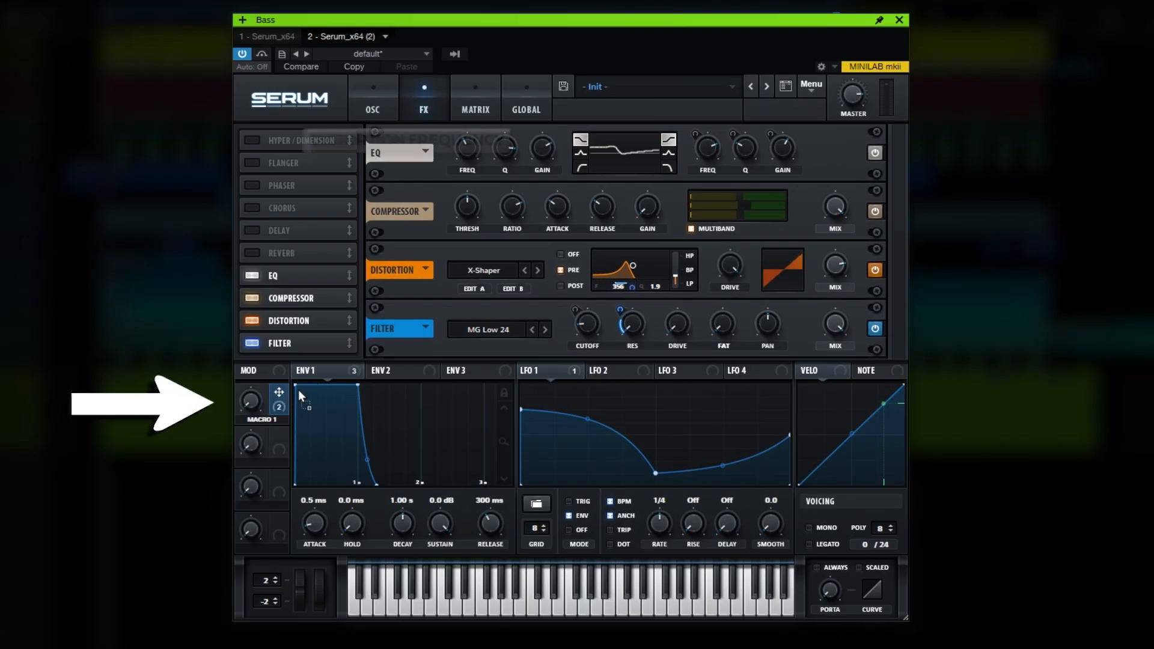
{"action": "left_click_drag", "start_coordinate": [728, 275], "coordinate": [729, 271]}
{"action": "left_click_drag", "start_coordinate": [251, 401], "coordinate": [251, 370]}
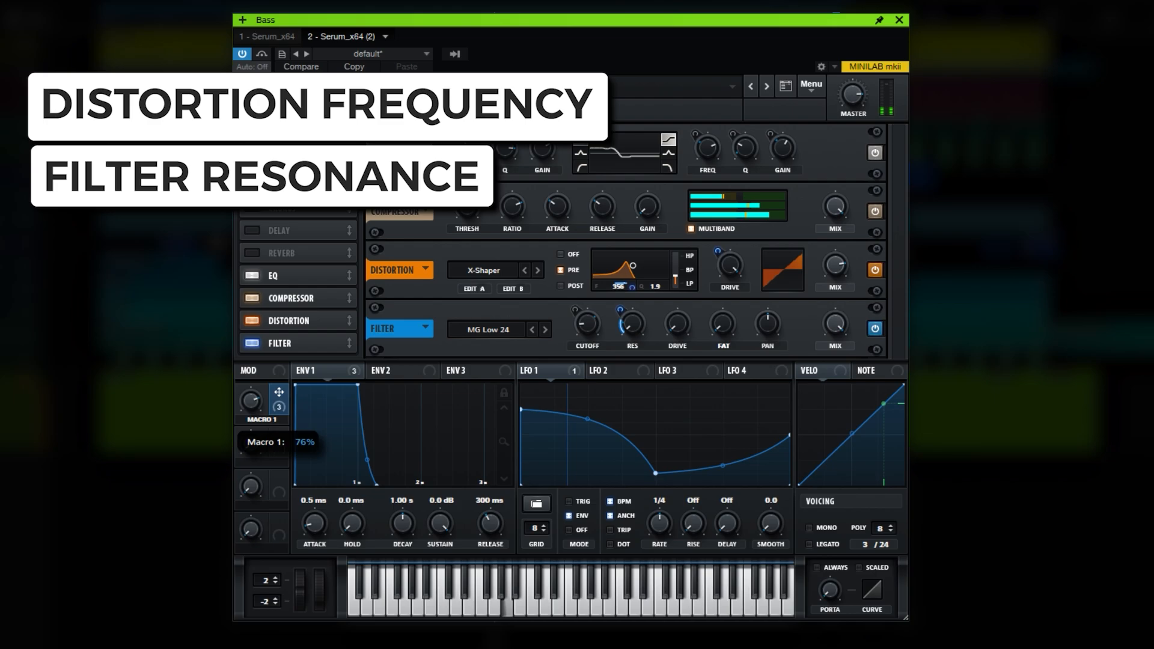
{"action": "left_click_drag", "start_coordinate": [230, 255], "coordinate": [205, 155]}
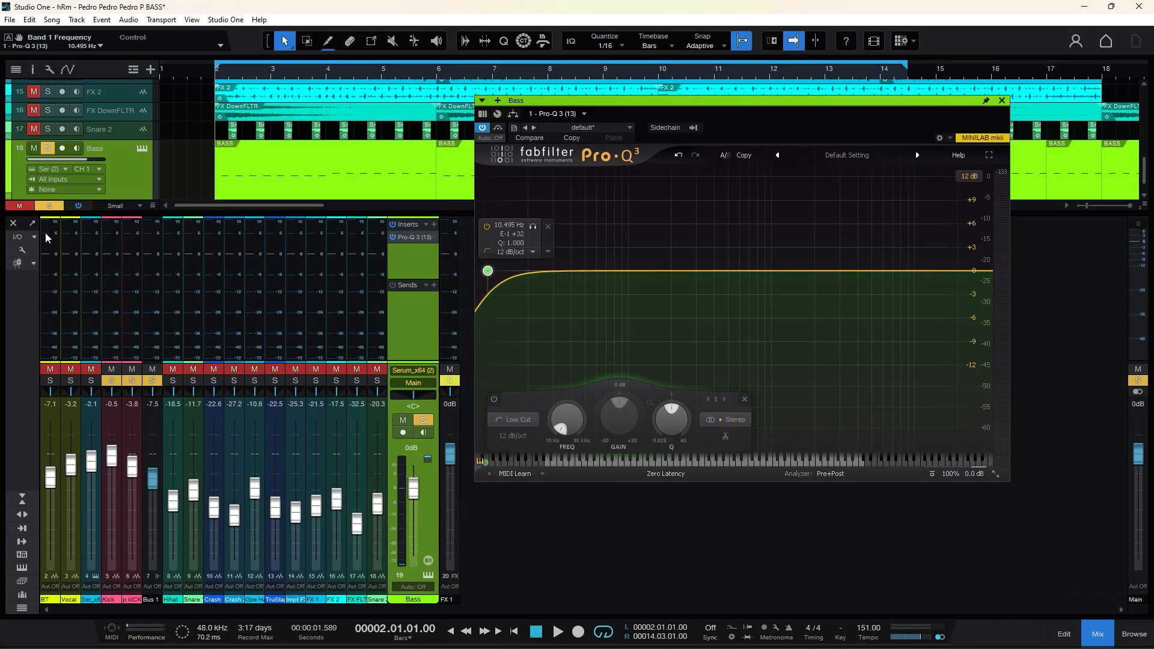
Close the mixer, move the Pro-Q 3 low cut on the Bass track to 39.409 Hz, and show its frequency automation lane.
{"action": "left_click", "coordinate": [13, 225]}
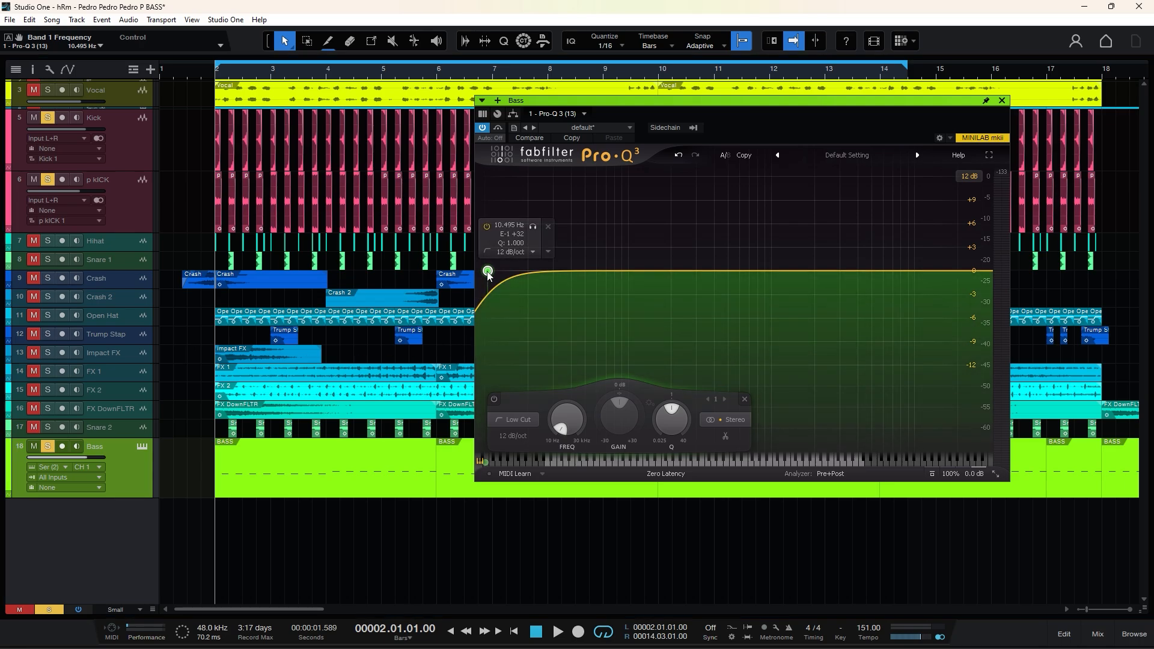
{"action": "left_click_drag", "start_coordinate": [488, 271], "coordinate": [573, 275]}
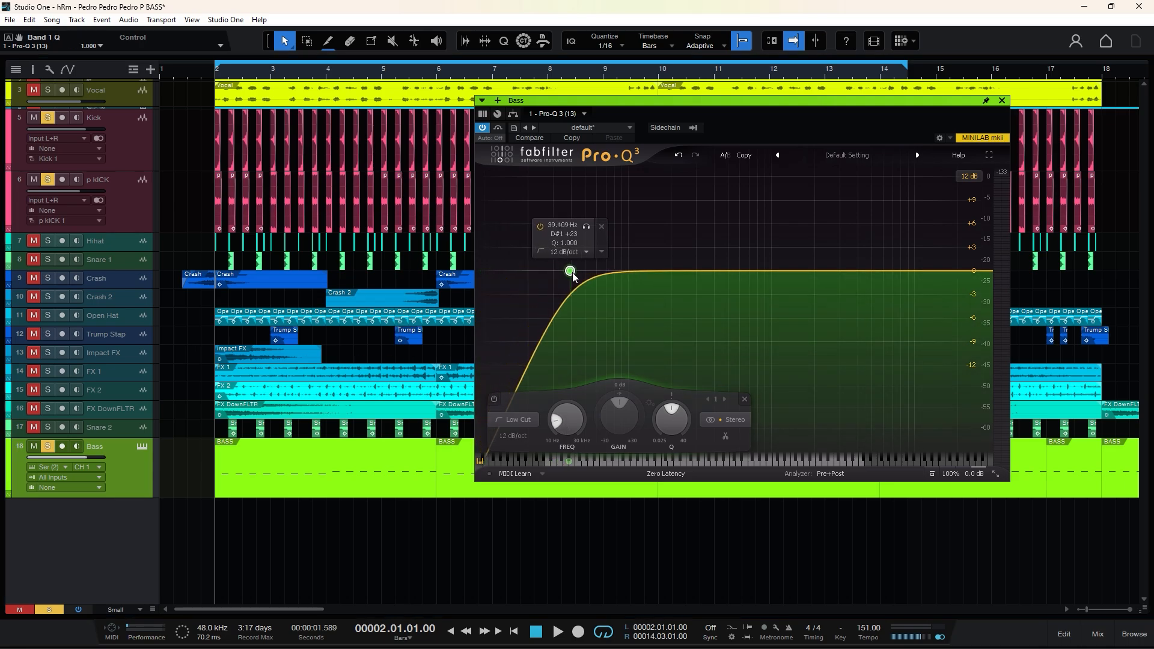
{"action": "right_click", "coordinate": [566, 416]}
{"action": "left_click", "coordinate": [597, 426]}
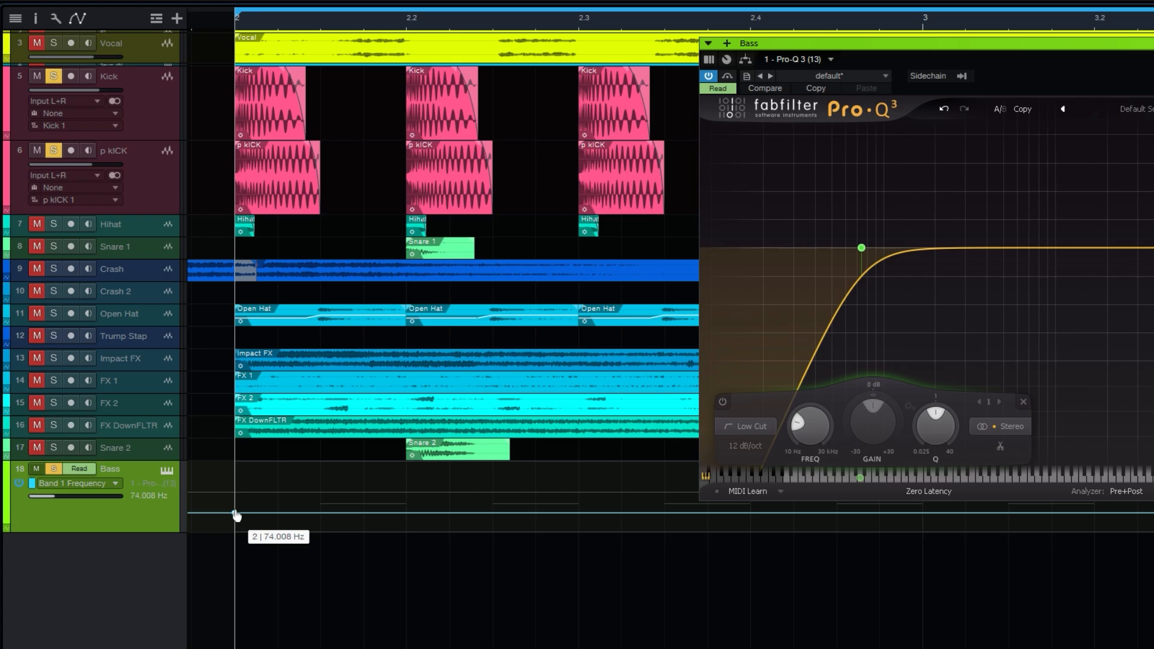
Raise the low-cut frequency automation to 106.50 Hz and draw a dip between the first two kicks, returning before the second kick.
{"action": "left_click_drag", "start_coordinate": [236, 515], "coordinate": [234, 511]}
{"action": "left_click", "coordinate": [320, 510]}
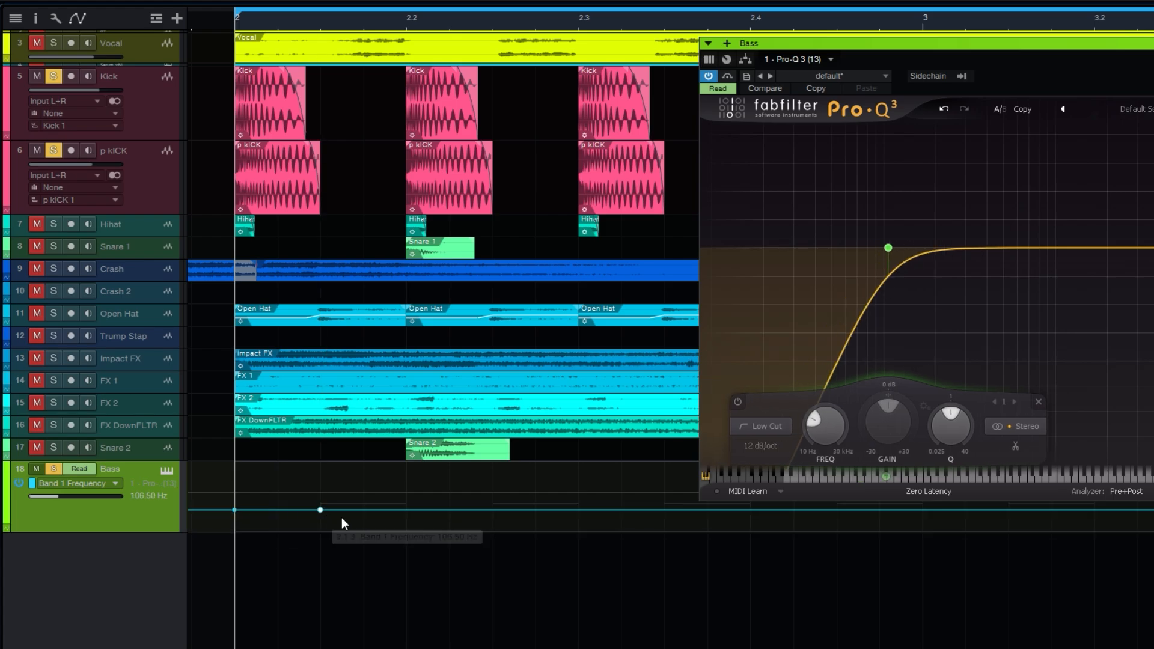
{"action": "left_click", "coordinate": [385, 522]}
{"action": "left_click", "coordinate": [404, 513]}
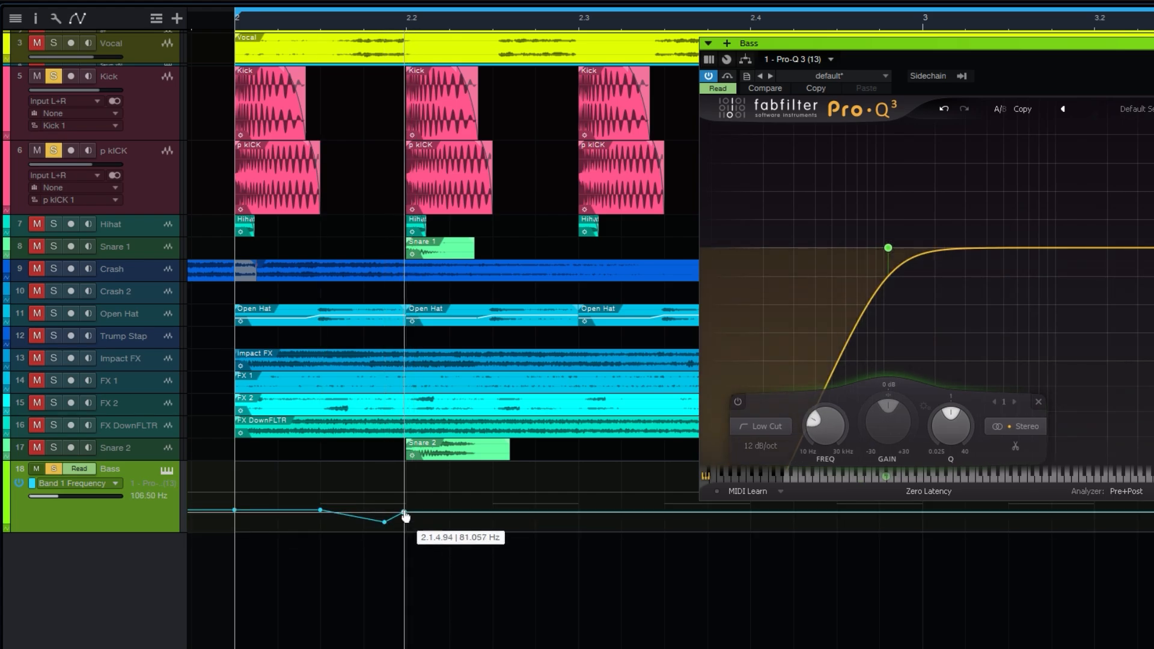
{"action": "left_click_drag", "start_coordinate": [405, 517], "coordinate": [231, 514]}
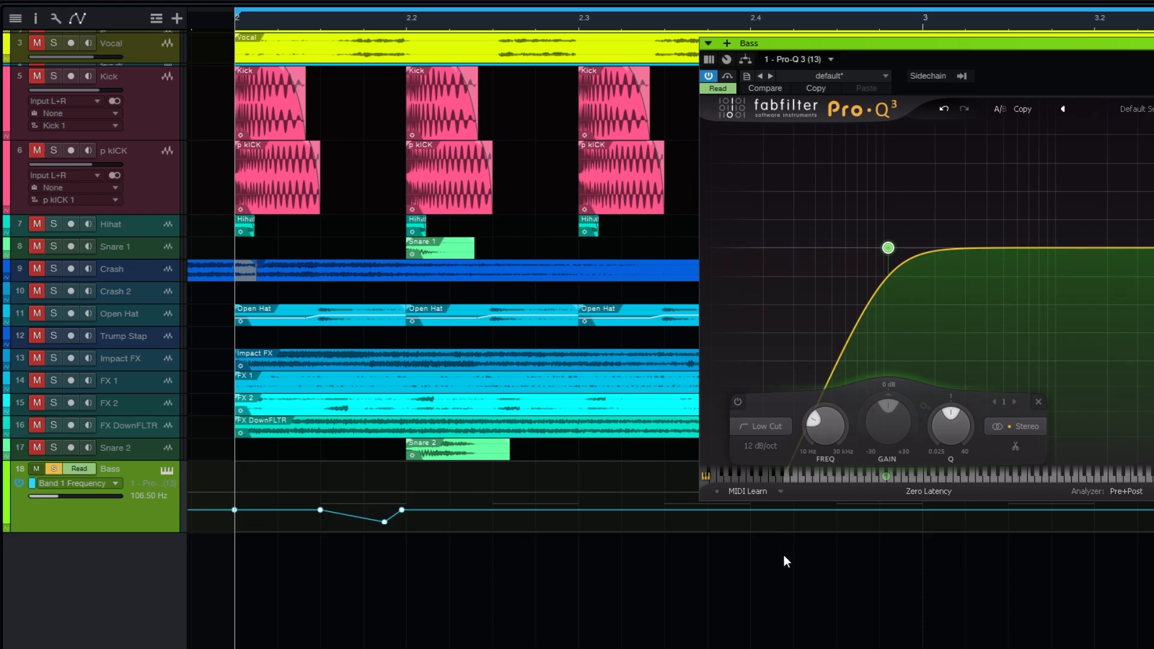
{"action": "key", "text": "space"}
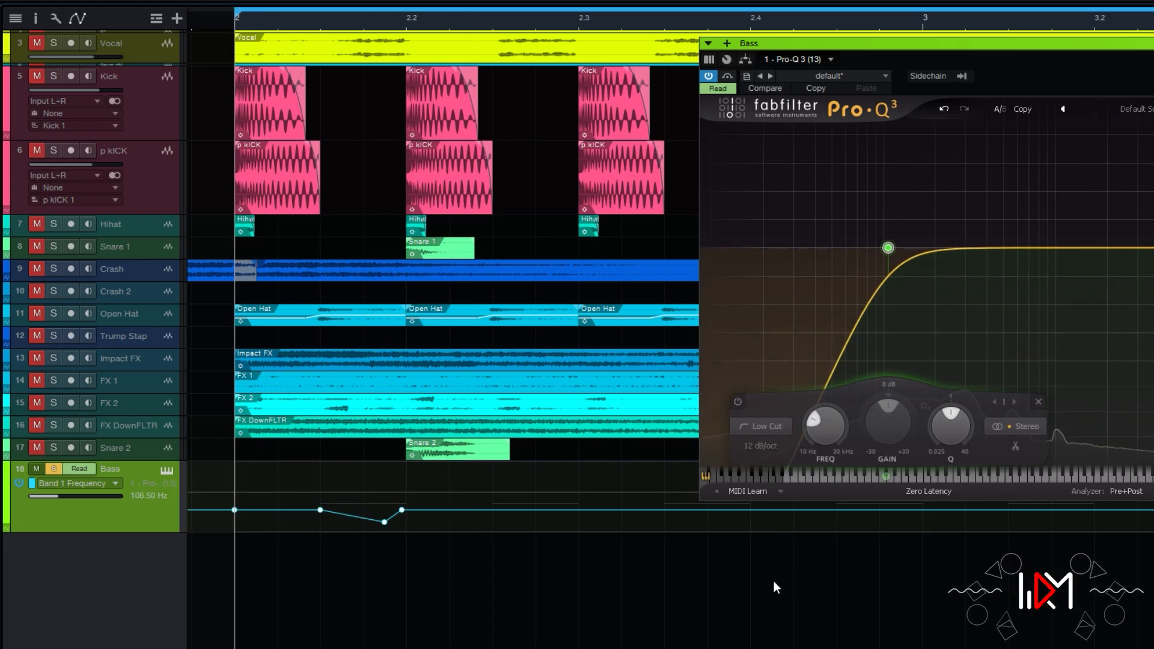
Duplicate the automation dip repeatedly after every kick along the Bass track, up to about the middle of bar 17.
{"action": "key", "text": "d"}
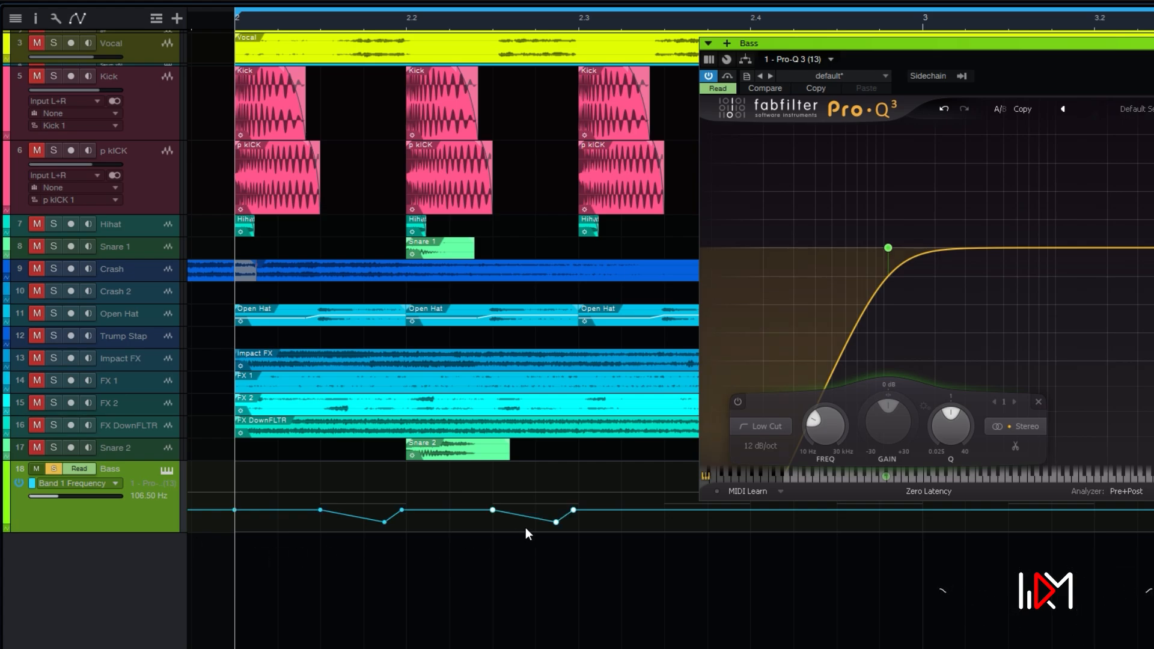
{"action": "left_click_drag", "start_coordinate": [623, 529], "coordinate": [269, 505]}
{"action": "scroll", "coordinate": [419, 48], "scroll_direction": "down", "scroll_amount": 5}
{"action": "key", "text": "d"}
{"action": "scroll", "coordinate": [420, 48], "scroll_direction": "down", "scroll_amount": 5}
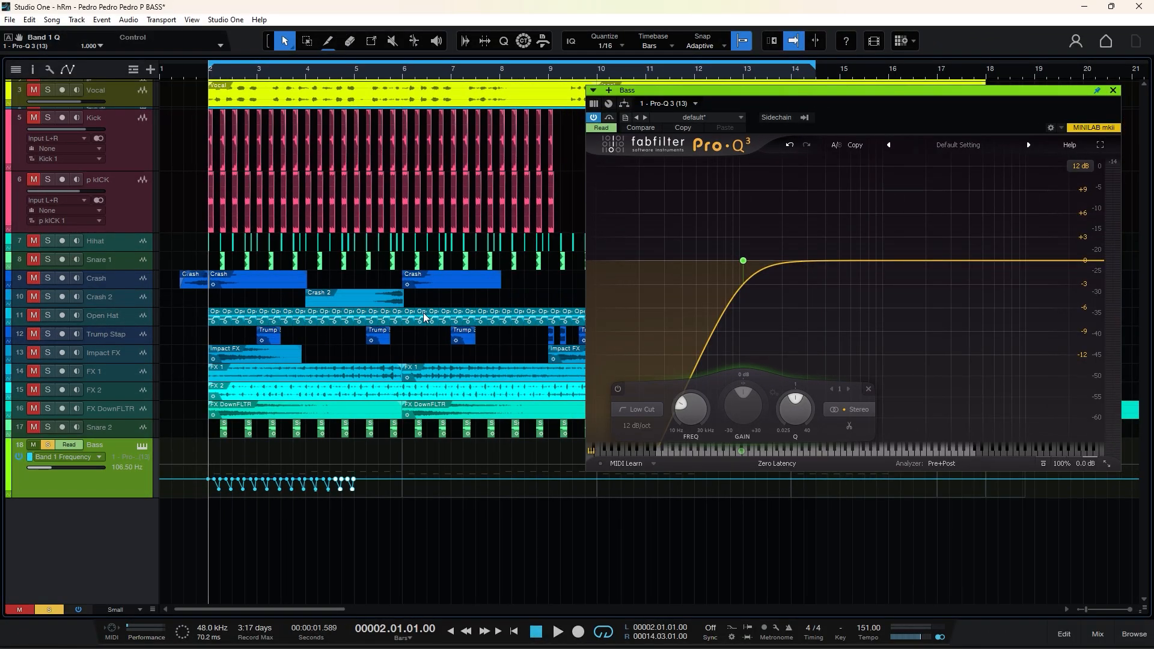
{"action": "key", "text": "d"}
{"action": "key", "text": "d"}
{"action": "key", "text": "d"}
{"action": "key", "text": "d"}
{"action": "key", "text": "d"}
{"action": "key", "text": "d"}
{"action": "key", "text": "d"}
{"action": "key", "text": "d"}
{"action": "key", "text": "d"}
{"action": "key", "text": "d"}
{"action": "key", "text": "d"}
Play the bass together with the soloed Kick and p kICK tracks, and raise the Pro-Q 3 output level to +0.41 dB.
{"action": "key", "text": "space"}
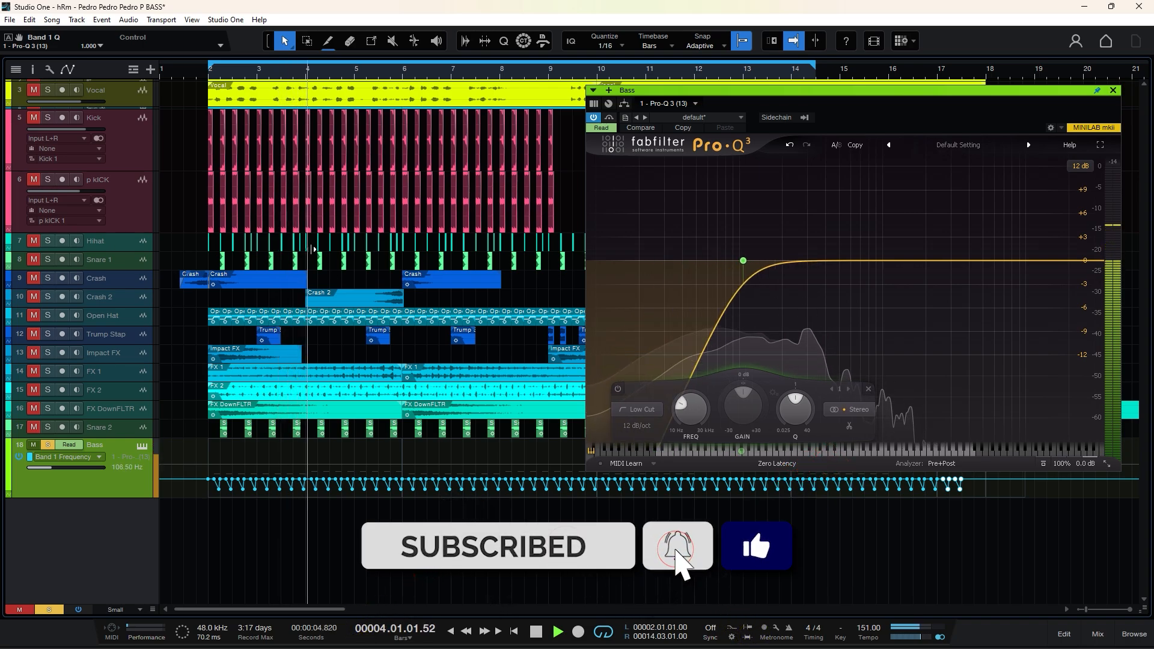
{"action": "left_click", "coordinate": [48, 118]}
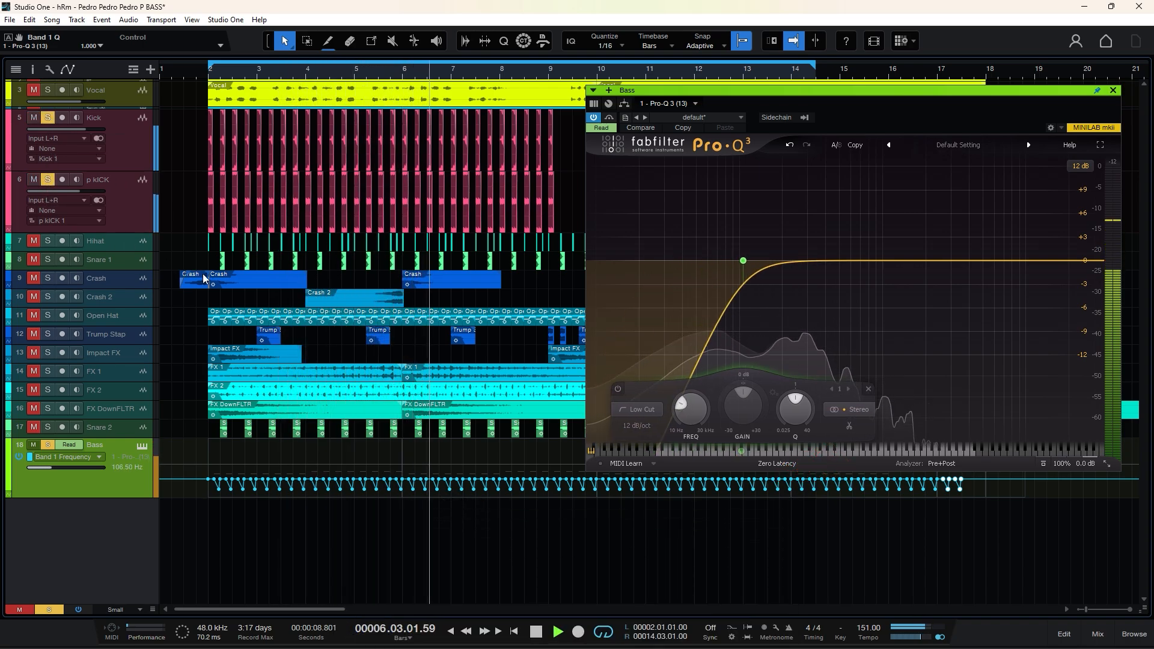
{"action": "left_click", "coordinate": [1087, 465]}
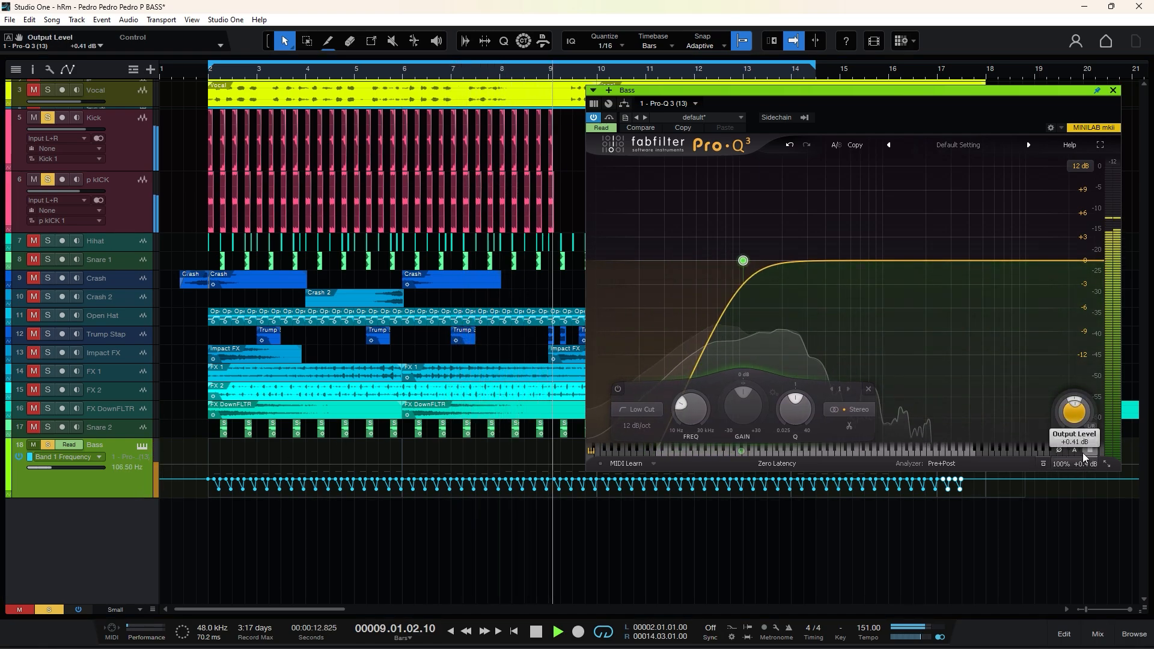